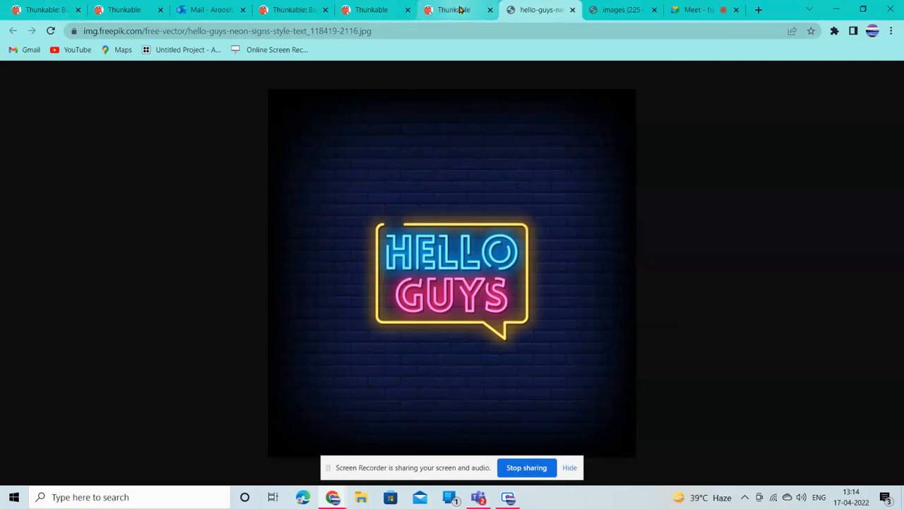
- Switch to the Thunkable login page and sign in with Google
{"action": "left_click", "coordinate": [455, 7]}
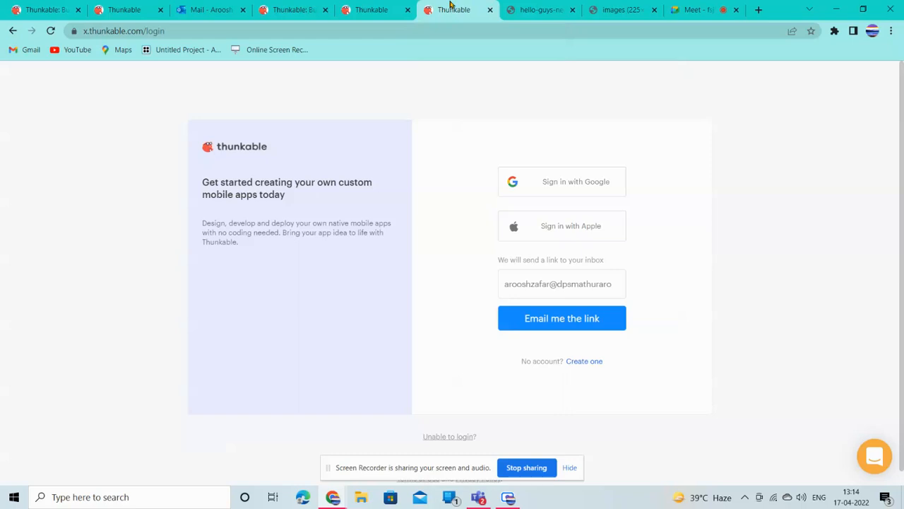
{"action": "left_click", "coordinate": [548, 181]}
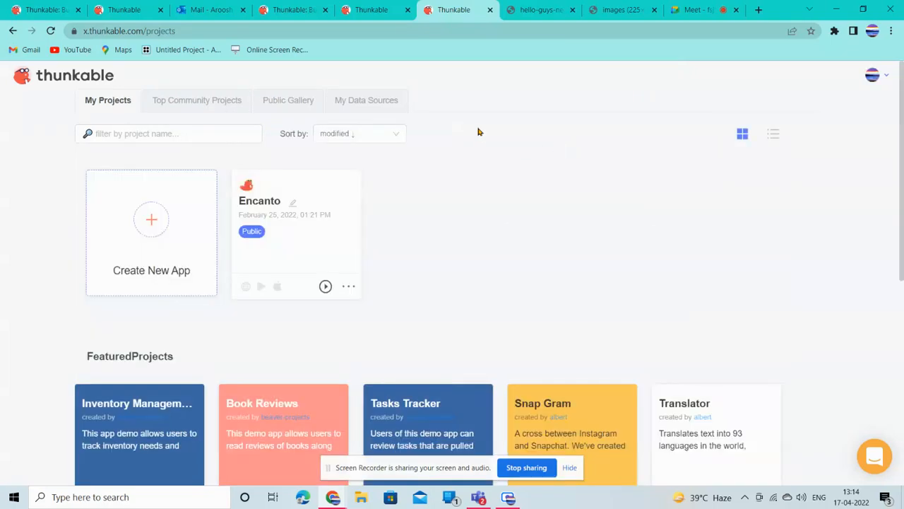
- Create a new public project named TEXT TO SPEECH in the Education category with the Drag and Drop builder turned off
{"action": "left_click", "coordinate": [171, 229]}
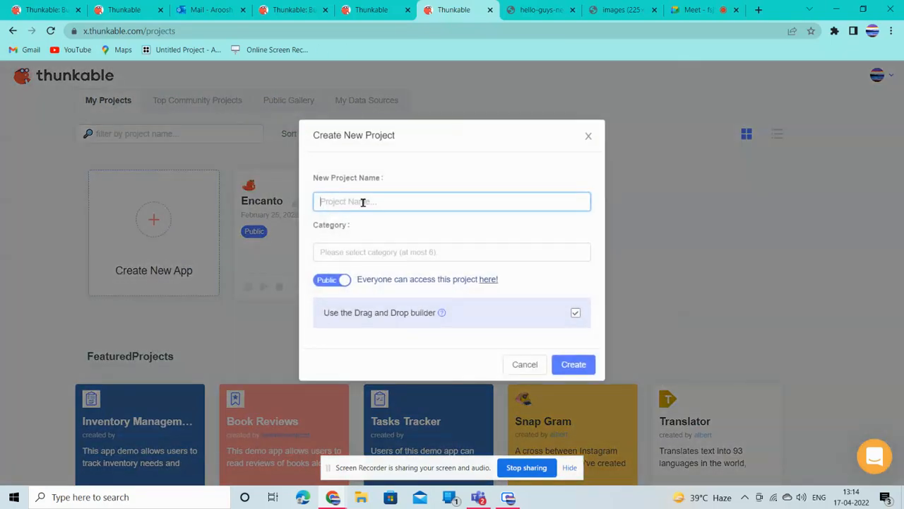
{"action": "type", "text": "TEXT TO SPEECH"}
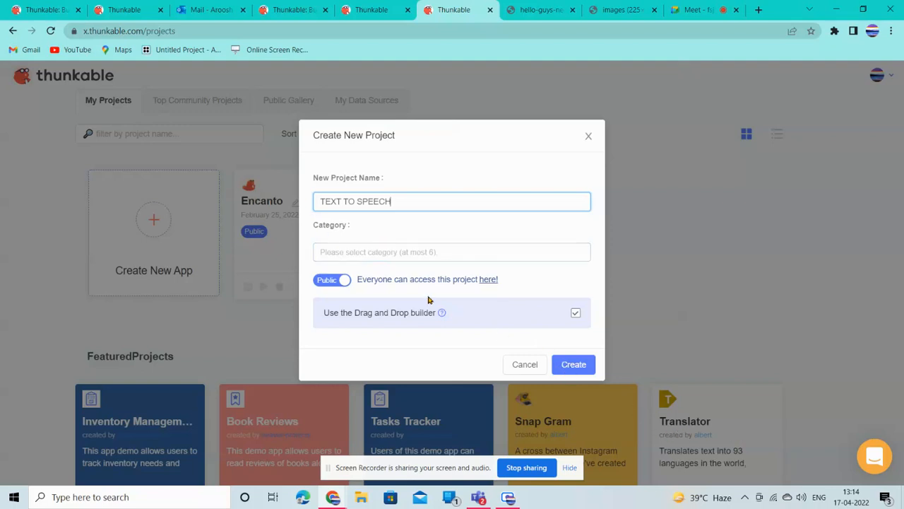
{"action": "left_click", "coordinate": [576, 312]}
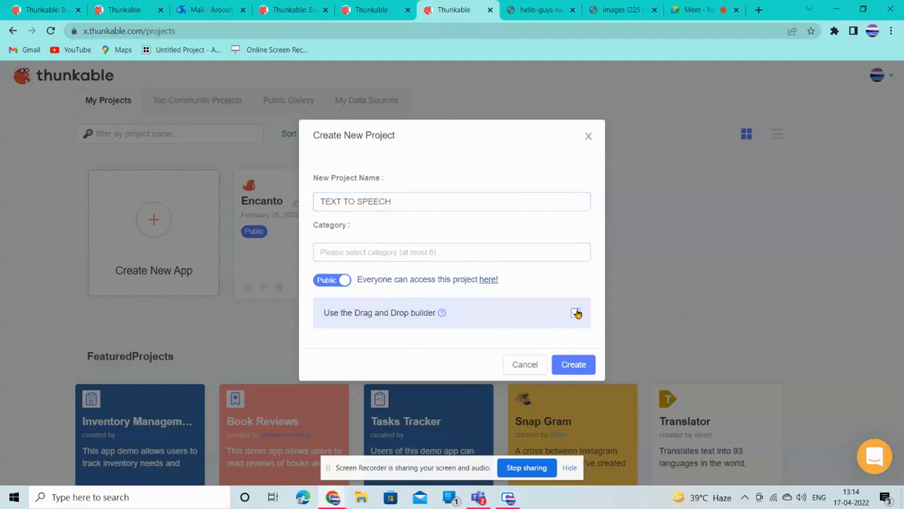
{"action": "left_click", "coordinate": [573, 364]}
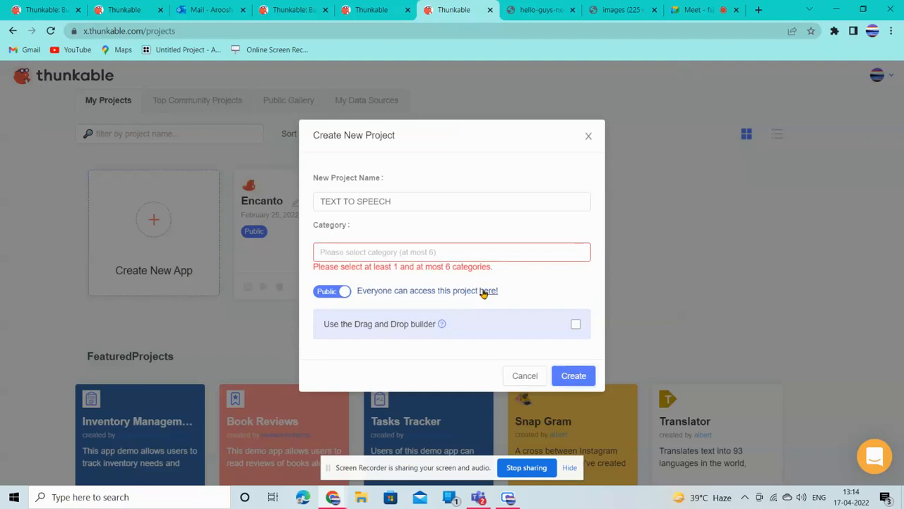
{"action": "left_click", "coordinate": [468, 256]}
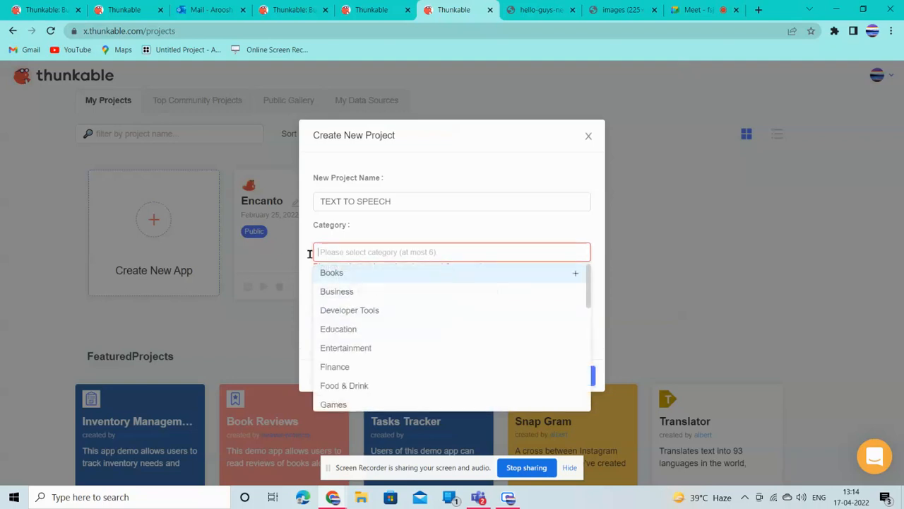
{"action": "left_click", "coordinate": [352, 333]}
{"action": "scroll", "coordinate": [348, 333], "scroll_direction": "down", "scroll_amount": 2}
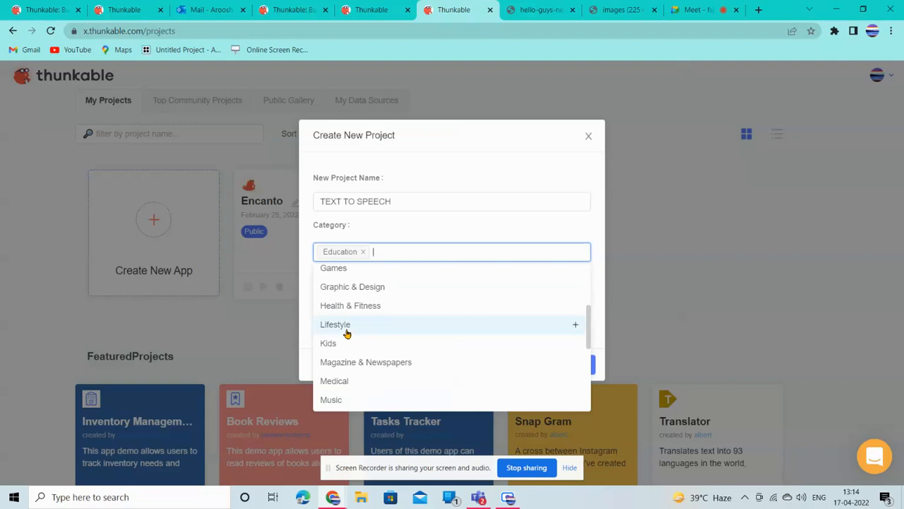
{"action": "left_click", "coordinate": [414, 261]}
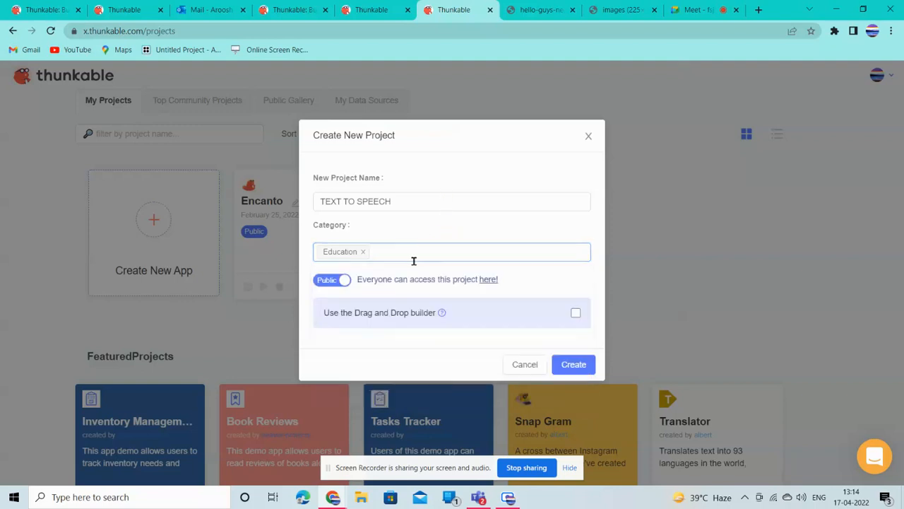
{"action": "left_click", "coordinate": [559, 359]}
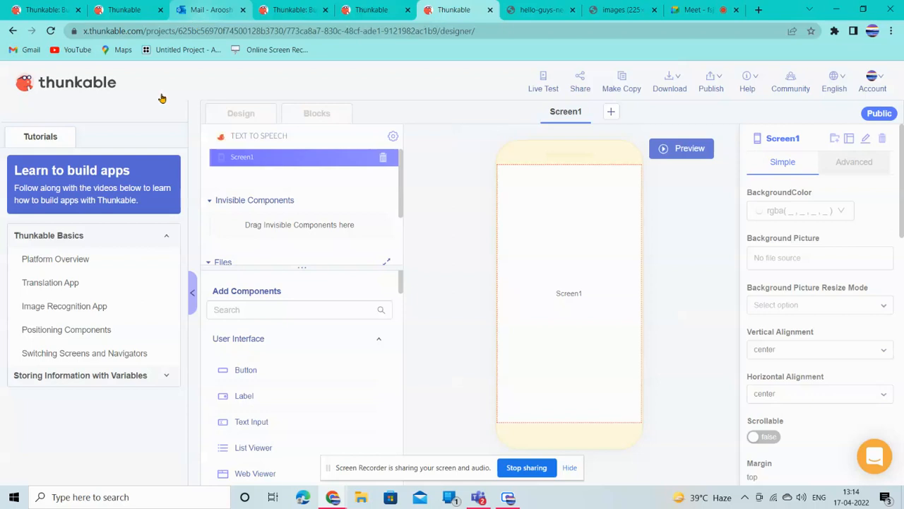
- Collapse the tutorials sidebar and rename Screen1 to TEXT TO SPEECH
{"action": "left_click", "coordinate": [191, 296]}
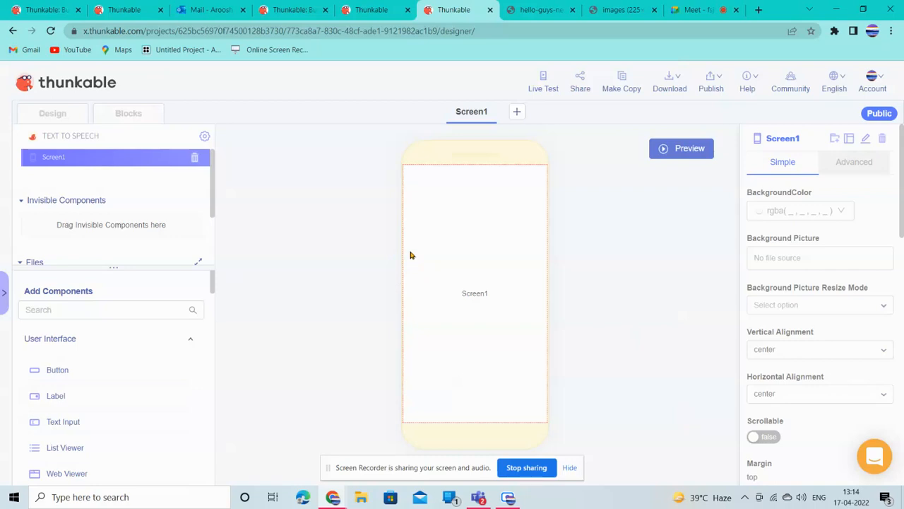
{"action": "left_click", "coordinate": [474, 116]}
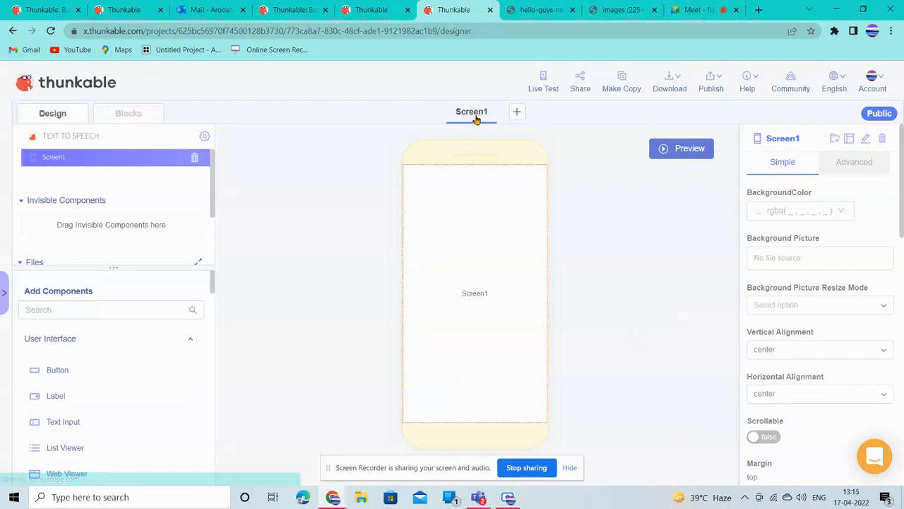
{"action": "left_click", "coordinate": [865, 138]}
{"action": "key", "text": "ctrl+a"}
{"action": "type", "text": "TE"}
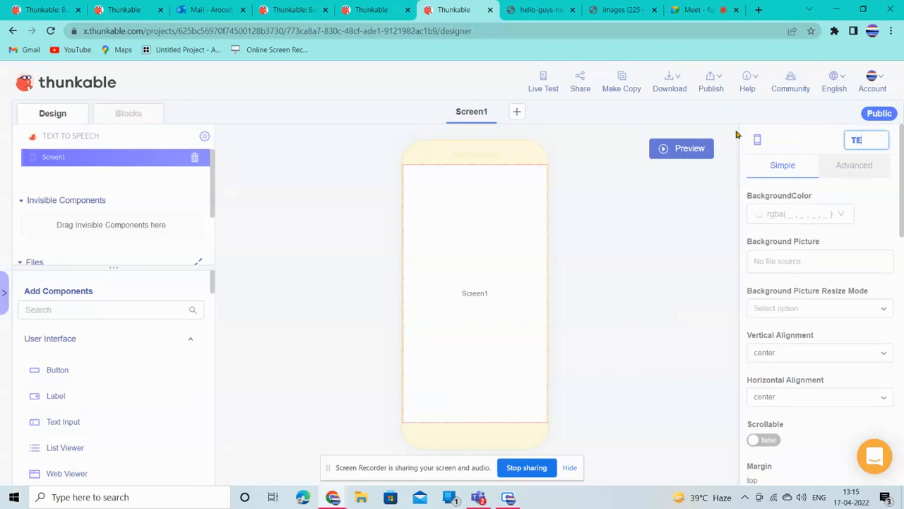
{"action": "type", "text": "XT TO SP"}
{"action": "type", "text": "EE"}
{"action": "type", "text": "CH"}
{"action": "key", "text": "Return"}
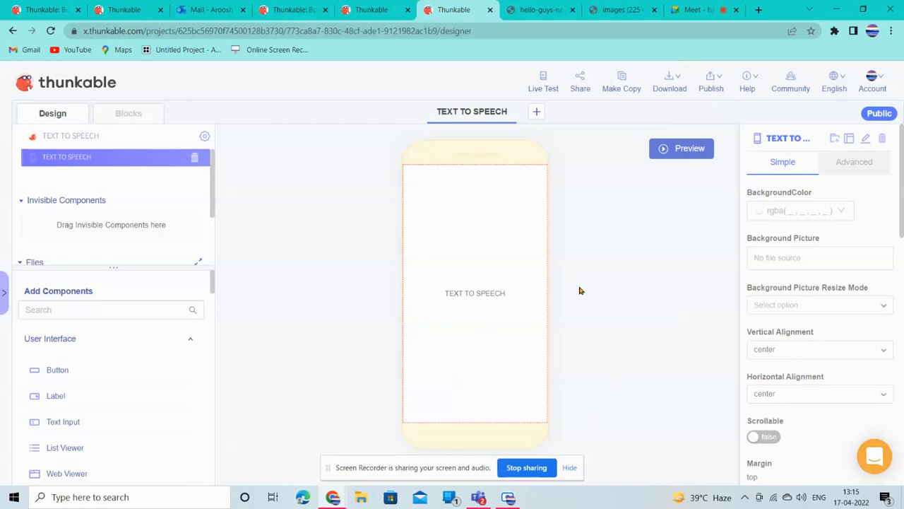
- Add two Column components to the screen, with the second placed below the first rather than nested inside it
{"action": "left_click", "coordinate": [70, 311]}
{"action": "type", "text": "COL"}
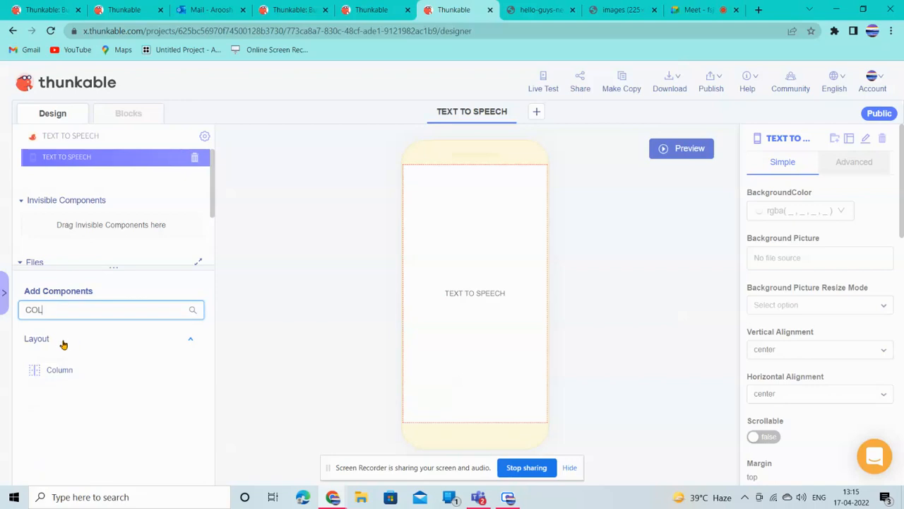
{"action": "left_click_drag", "start_coordinate": [69, 369], "coordinate": [499, 240]}
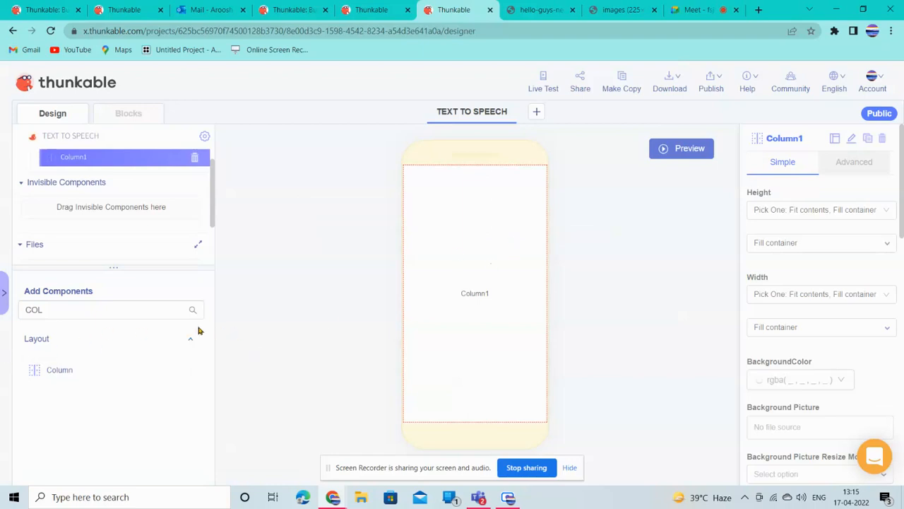
{"action": "left_click_drag", "start_coordinate": [116, 374], "coordinate": [460, 336]}
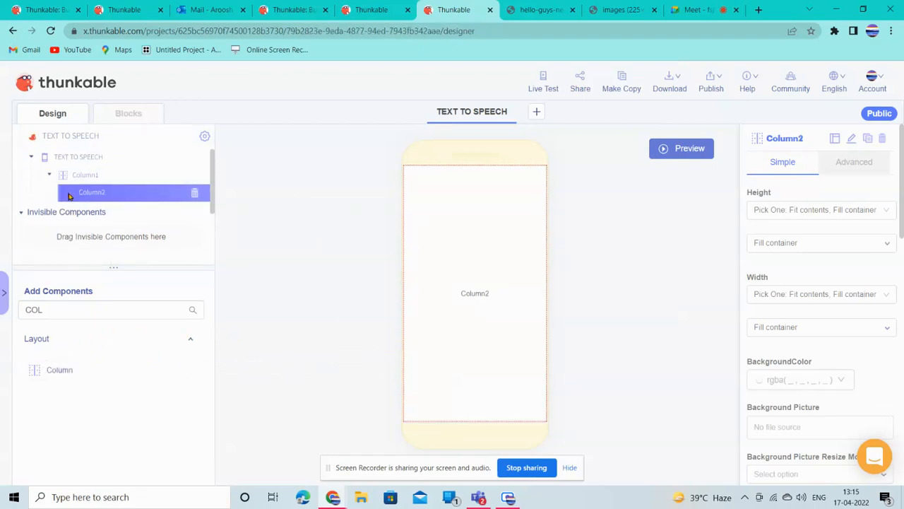
{"action": "left_click_drag", "start_coordinate": [70, 192], "coordinate": [57, 173]}
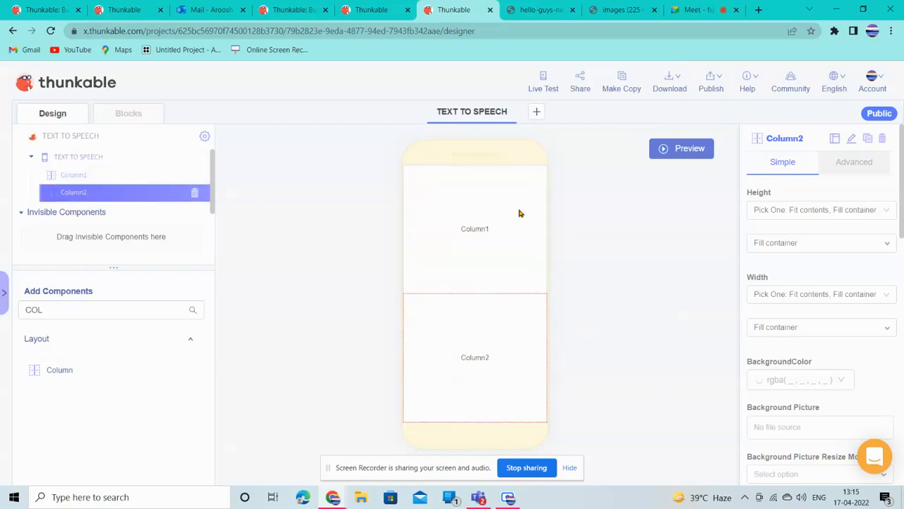
- Add a third Column to the screen below Column2, at the same level as the other two
{"action": "left_click_drag", "start_coordinate": [54, 362], "coordinate": [97, 183]}
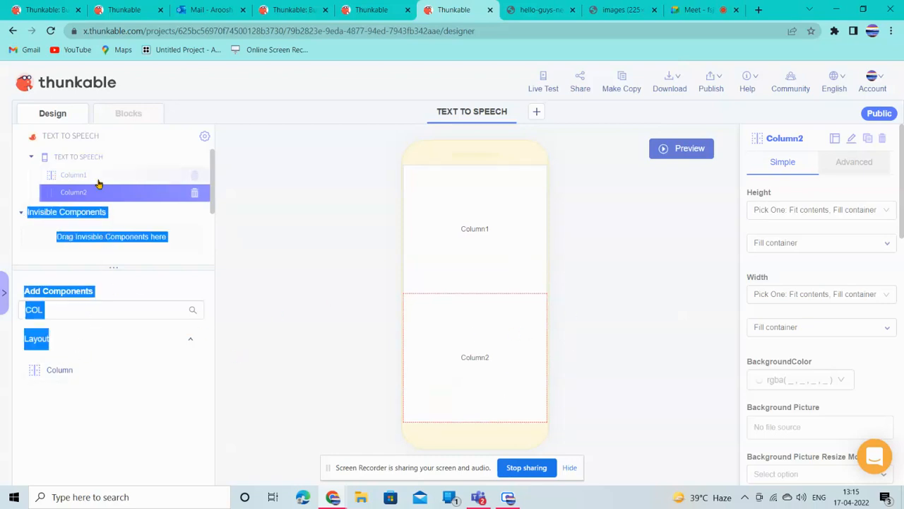
{"action": "left_click", "coordinate": [49, 428]}
{"action": "left_click_drag", "start_coordinate": [63, 371], "coordinate": [80, 209]}
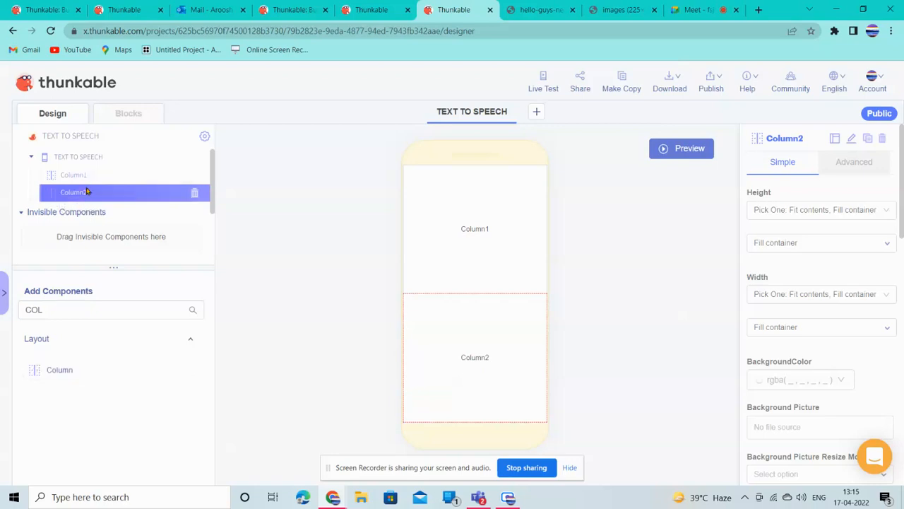
{"action": "scroll", "coordinate": [213, 198], "scroll_direction": "down", "scroll_amount": 1}
{"action": "scroll", "coordinate": [213, 199], "scroll_direction": "down", "scroll_amount": 1}
{"action": "scroll", "coordinate": [209, 193], "scroll_direction": "up", "scroll_amount": 1}
{"action": "left_click_drag", "start_coordinate": [55, 361], "coordinate": [71, 198]}
- Set the height of Column1 to Fit contents
{"action": "left_click", "coordinate": [467, 205]}
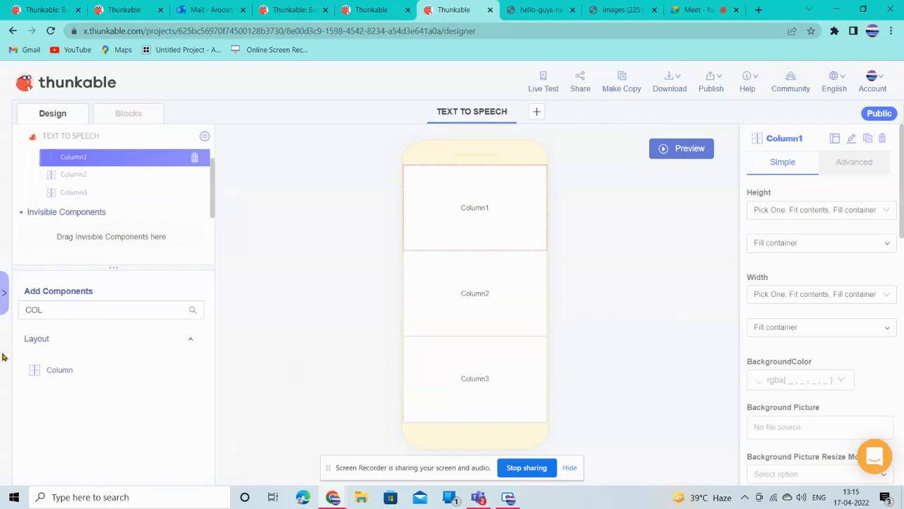
{"action": "left_click", "coordinate": [797, 245]}
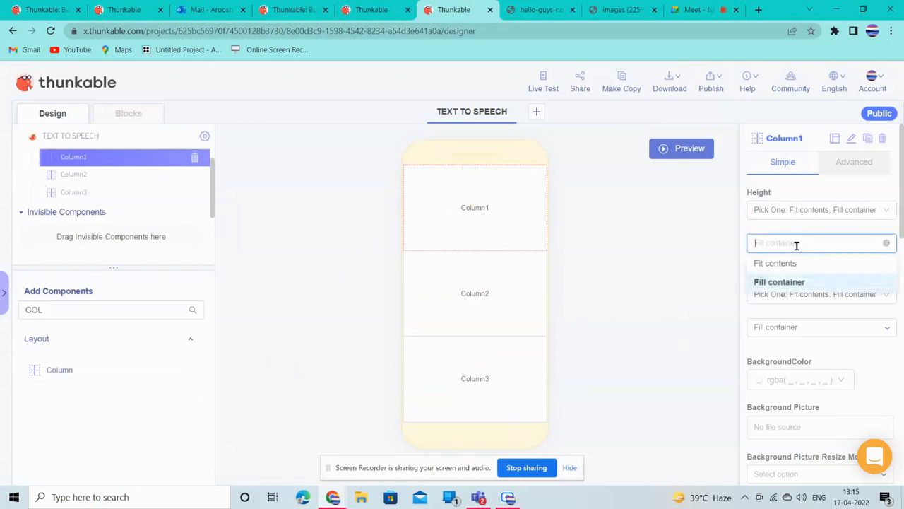
{"action": "left_click", "coordinate": [776, 266]}
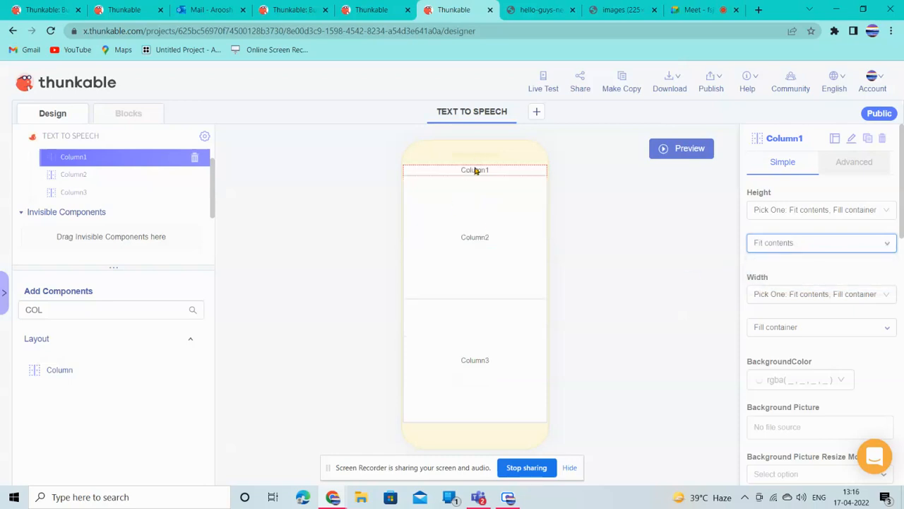
- Add a Label component and nest it inside Column1
{"action": "scroll", "coordinate": [82, 224], "scroll_direction": "up", "scroll_amount": 1}
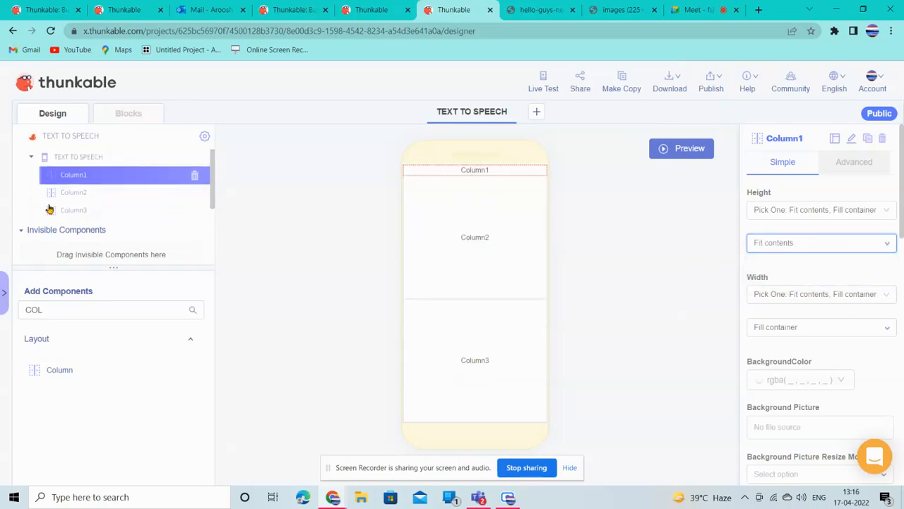
{"action": "left_click_drag", "start_coordinate": [85, 309], "coordinate": [1, 284]}
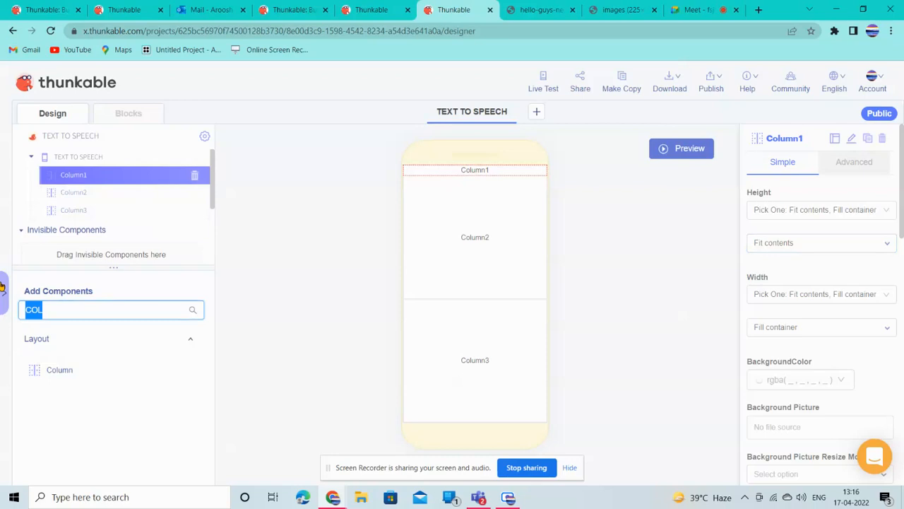
{"action": "type", "text": "TEXT"}
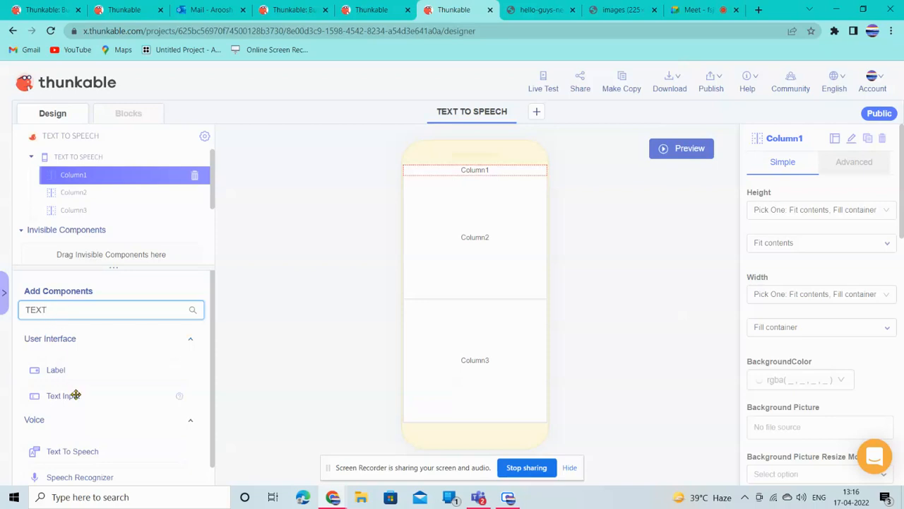
{"action": "left_click_drag", "start_coordinate": [44, 369], "coordinate": [456, 168]}
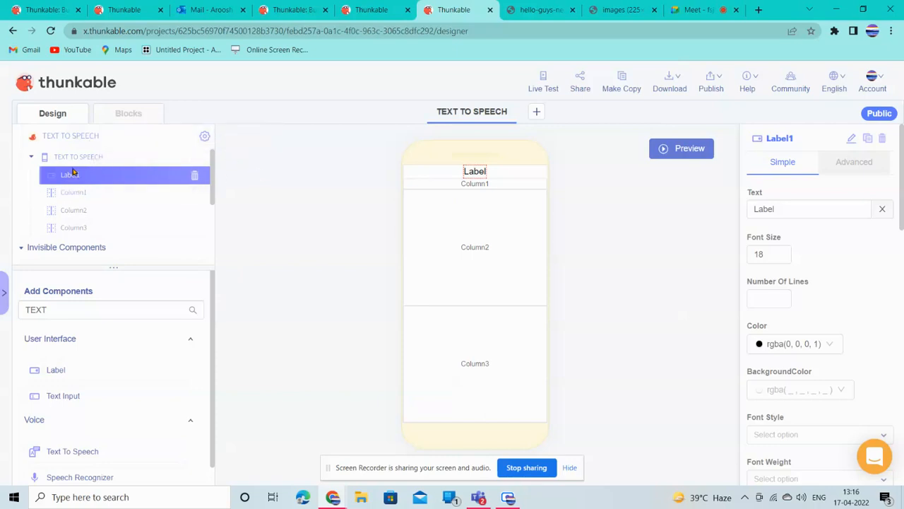
{"action": "left_click_drag", "start_coordinate": [70, 174], "coordinate": [80, 199]}
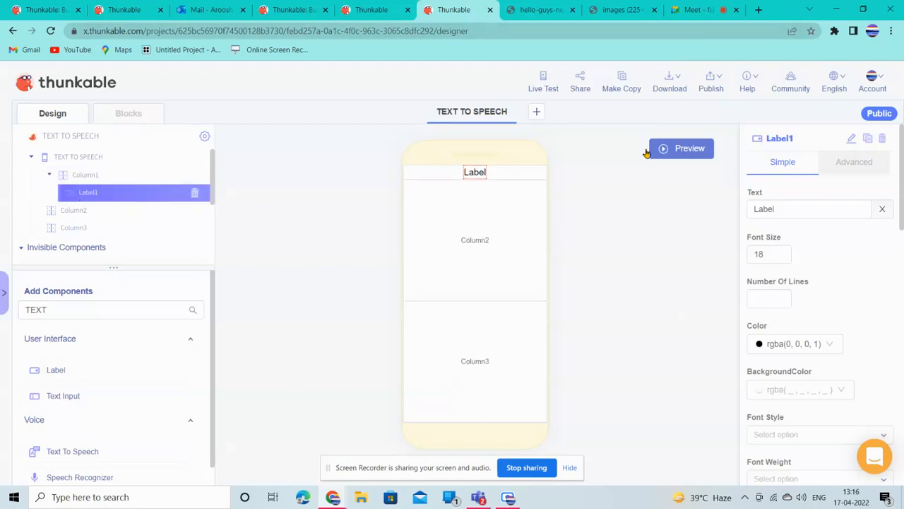
- Set the label's text to TEXT TO SPEECH and its text color to pink, rgba(255, 121, 168, 1)
{"action": "double_click", "coordinate": [803, 208]}
{"action": "type", "text": "TEXT TO SPEECH"}
{"action": "left_click", "coordinate": [834, 246]}
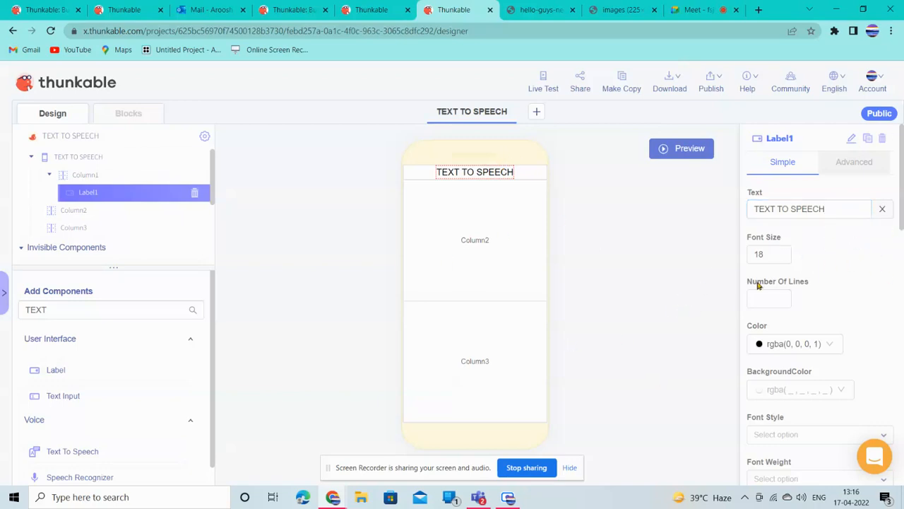
{"action": "left_click", "coordinate": [791, 349]}
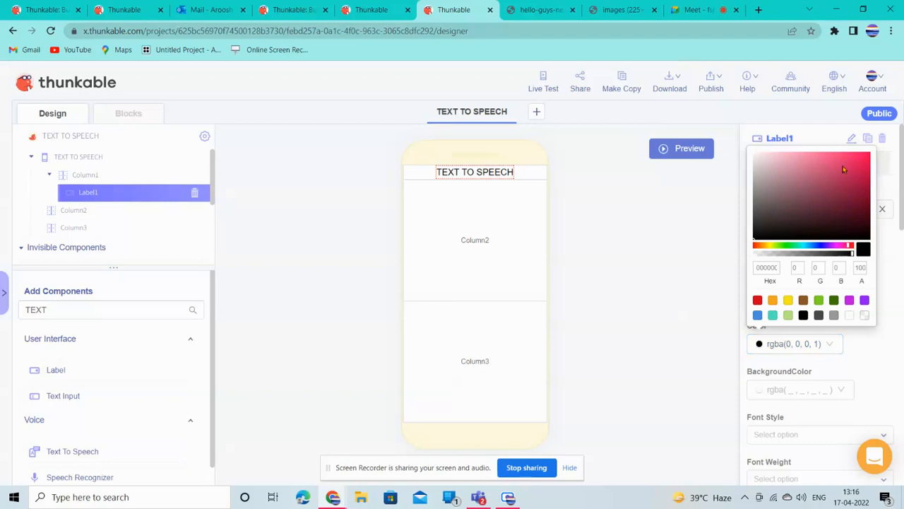
{"action": "left_click_drag", "start_coordinate": [822, 170], "coordinate": [815, 155]}
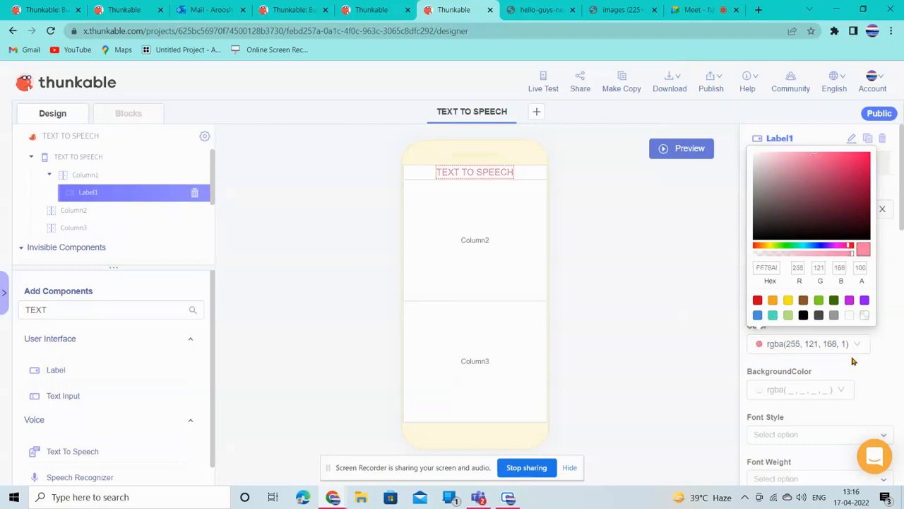
{"action": "left_click", "coordinate": [879, 356]}
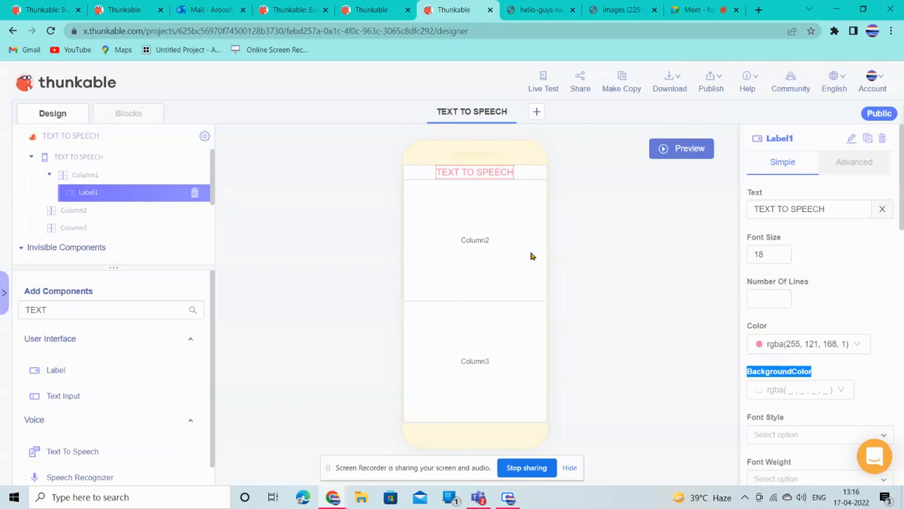
- Give the TEXT TO SPEECH label a border with width 2 and radius 5
{"action": "scroll", "coordinate": [882, 307], "scroll_direction": "down", "scroll_amount": 10}
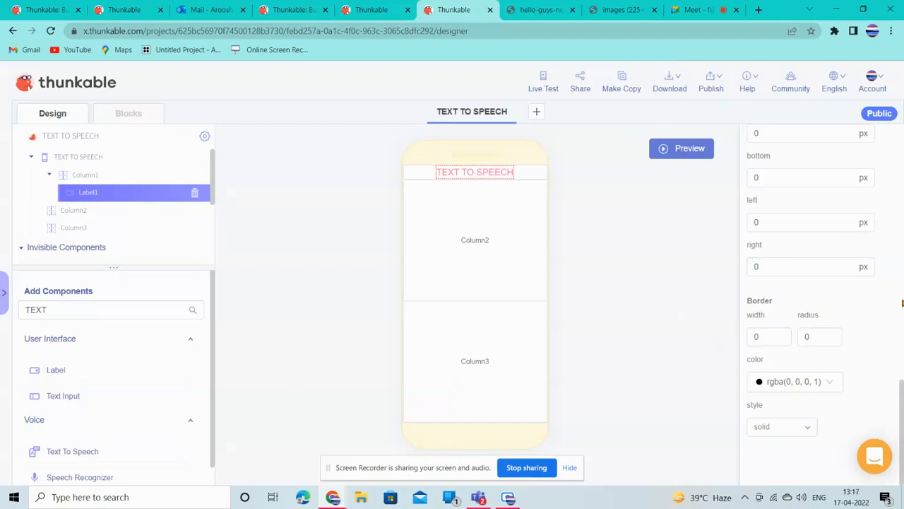
{"action": "left_click", "coordinate": [760, 336]}
{"action": "type", "text": "5"}
{"action": "left_click", "coordinate": [824, 338]}
{"action": "type", "text": "5"}
{"action": "left_click_drag", "start_coordinate": [759, 337], "coordinate": [747, 340]}
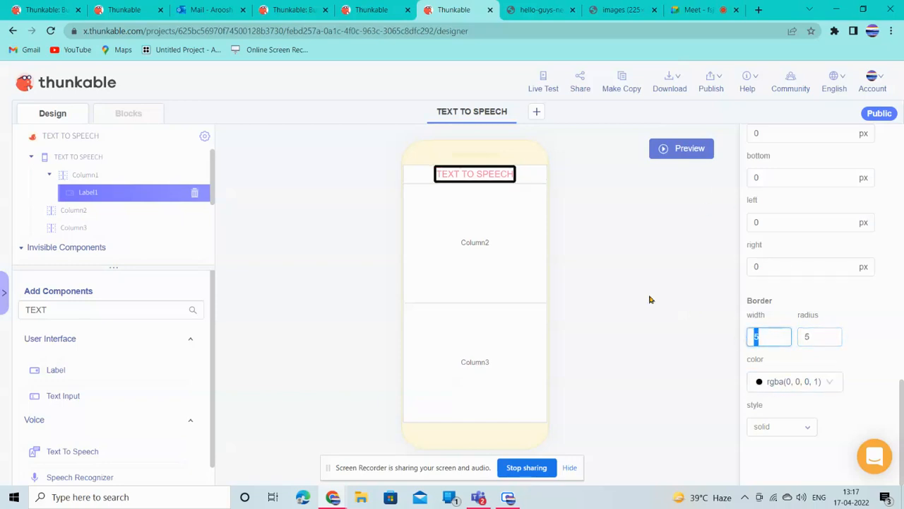
{"action": "type", "text": "2"}
{"action": "left_click", "coordinate": [691, 277]}
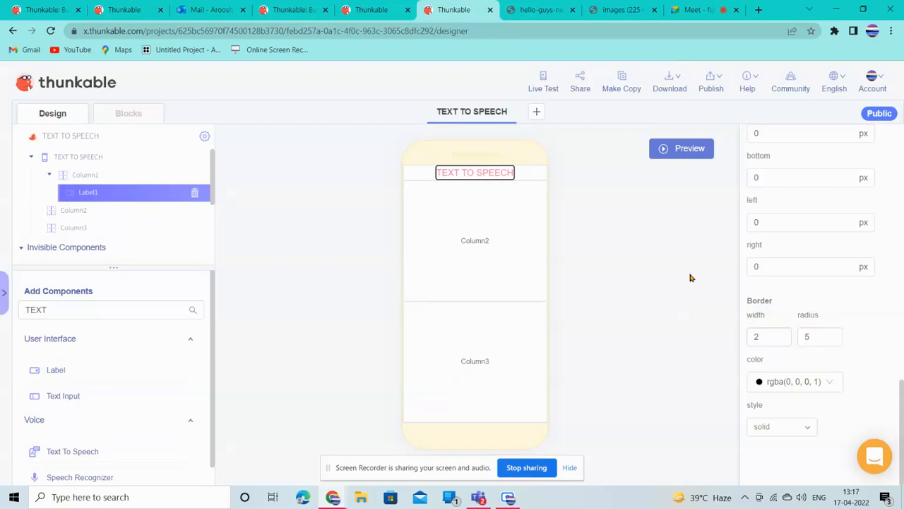
- Set the border color of the TEXT TO SPEECH label to turquoise, rgba(31, 230, 223, 1)
{"action": "left_click", "coordinate": [802, 381]}
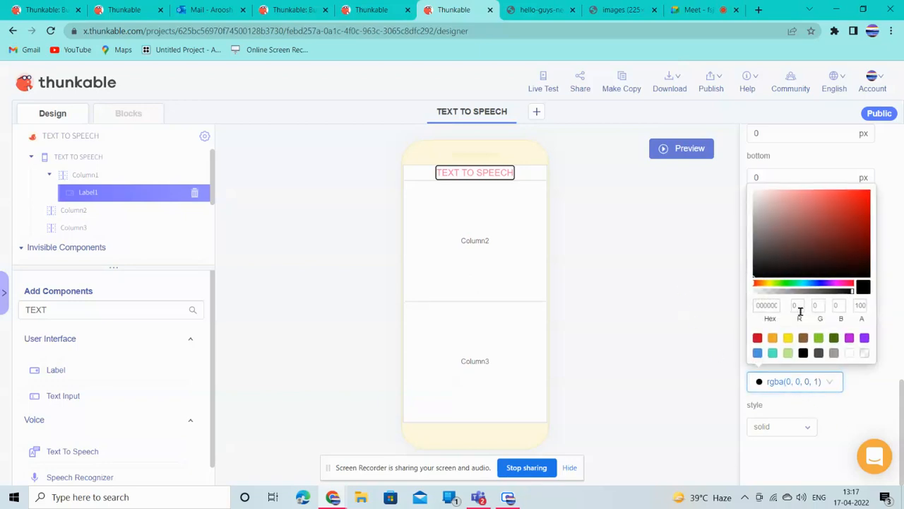
{"action": "mouse_move", "coordinate": [782, 285]}
{"action": "left_mouse_down"}
{"action": "mouse_move", "coordinate": [806, 287]}
{"action": "mouse_move", "coordinate": [804, 293]}
{"action": "left_mouse_up"}
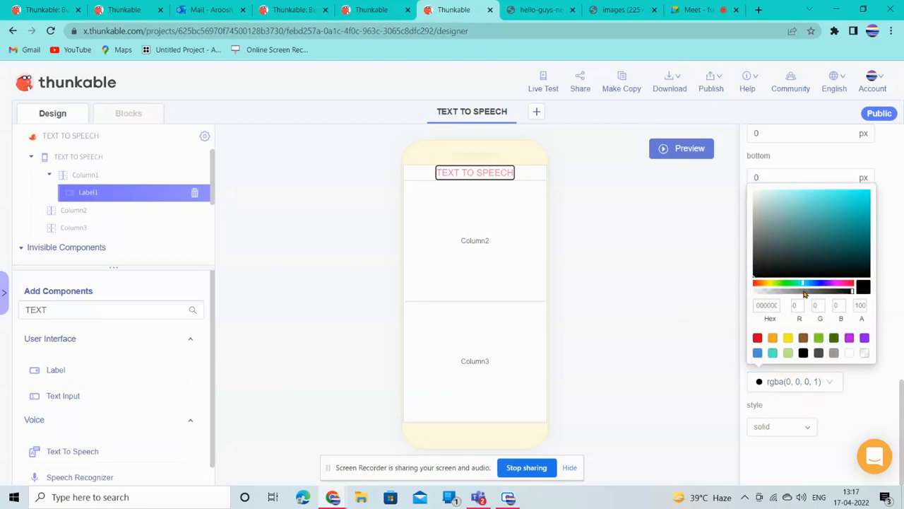
{"action": "left_click", "coordinate": [852, 225]}
- Try the dotted and dashed border styles on the title label and return it to solid
{"action": "left_click", "coordinate": [806, 428]}
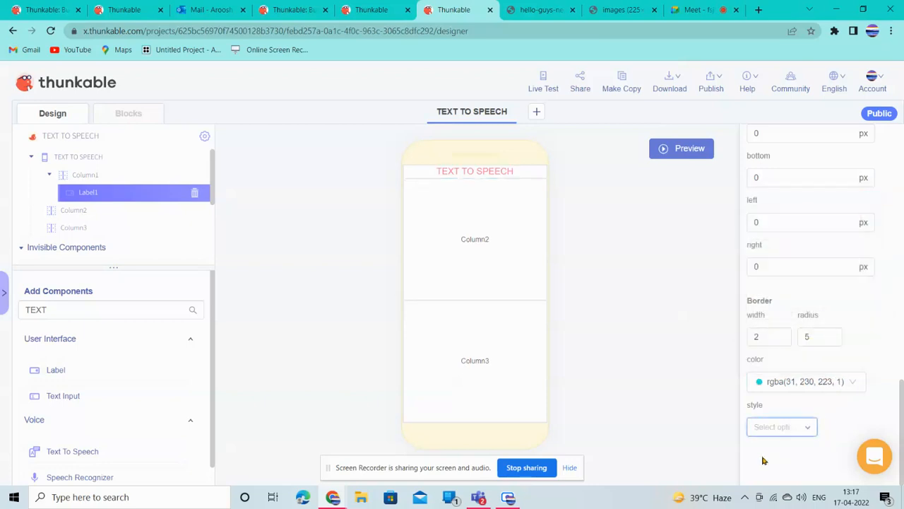
{"action": "left_click", "coordinate": [779, 431]}
{"action": "left_click", "coordinate": [772, 388]}
{"action": "left_click", "coordinate": [777, 432]}
{"action": "left_click", "coordinate": [768, 406]}
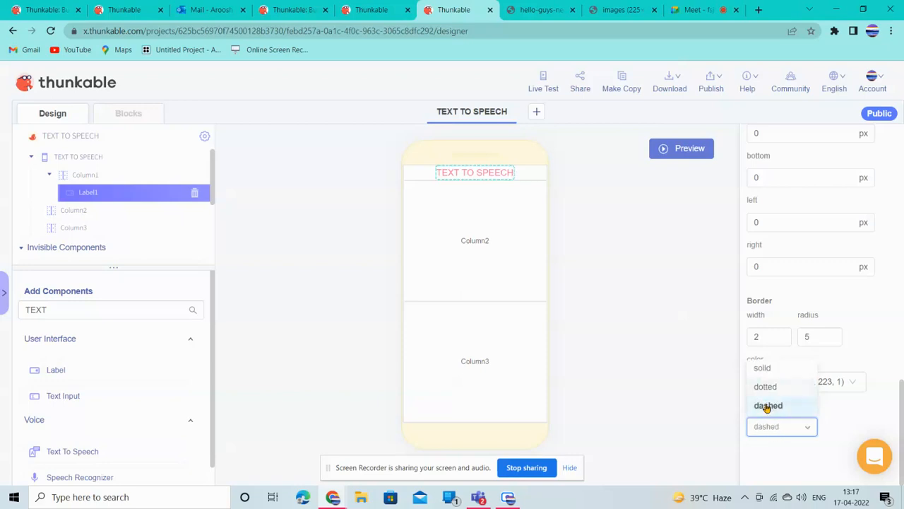
{"action": "left_click", "coordinate": [777, 429]}
{"action": "left_click", "coordinate": [770, 370]}
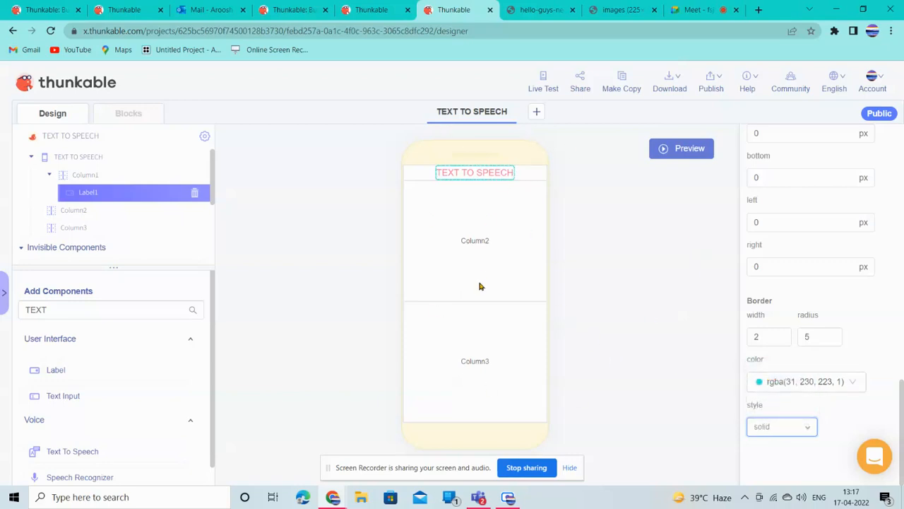
- Find the Text Input component by searching for TEXT I and add it inside Column2
{"action": "left_click_drag", "start_coordinate": [483, 216], "coordinate": [487, 231]}
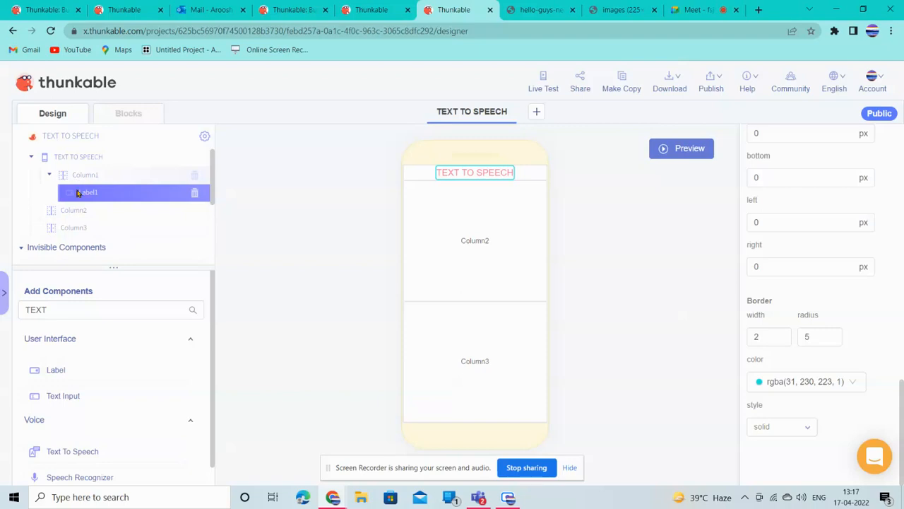
{"action": "left_click_drag", "start_coordinate": [67, 307], "coordinate": [16, 305]}
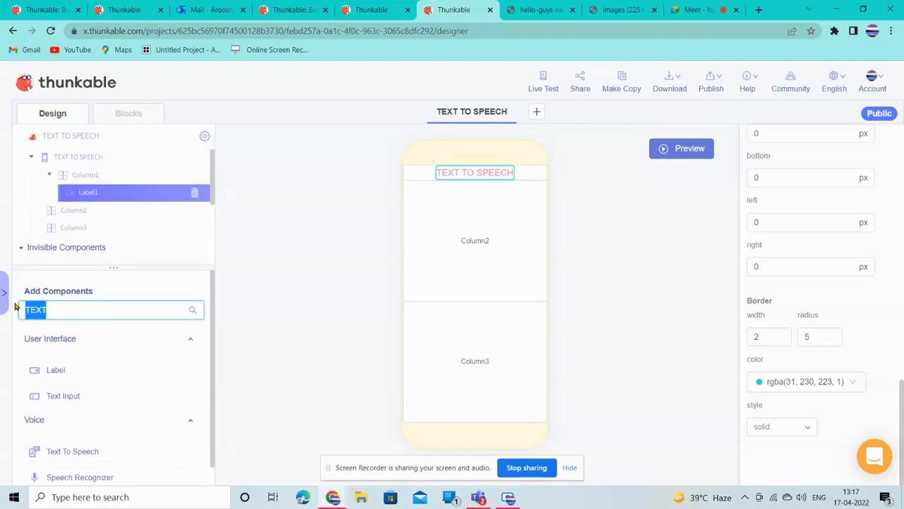
{"action": "key", "text": "BackSpace"}
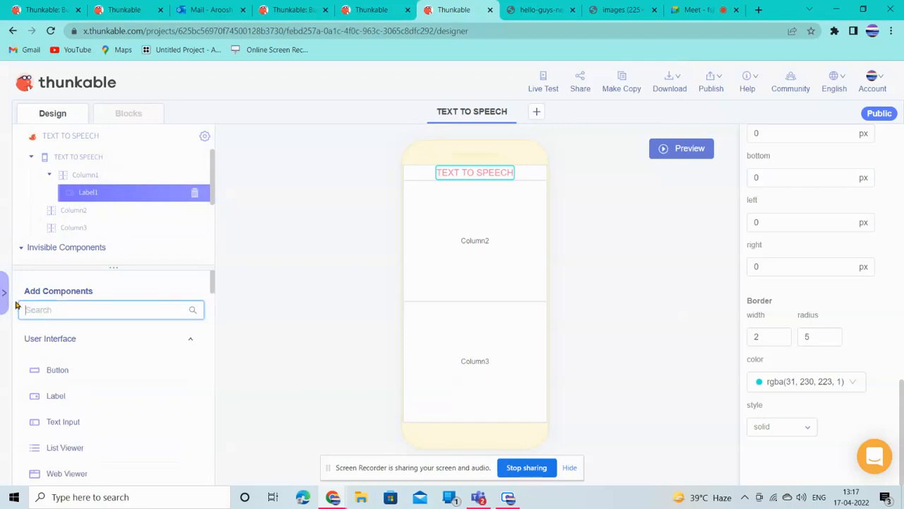
{"action": "type", "text": "TEXT I"}
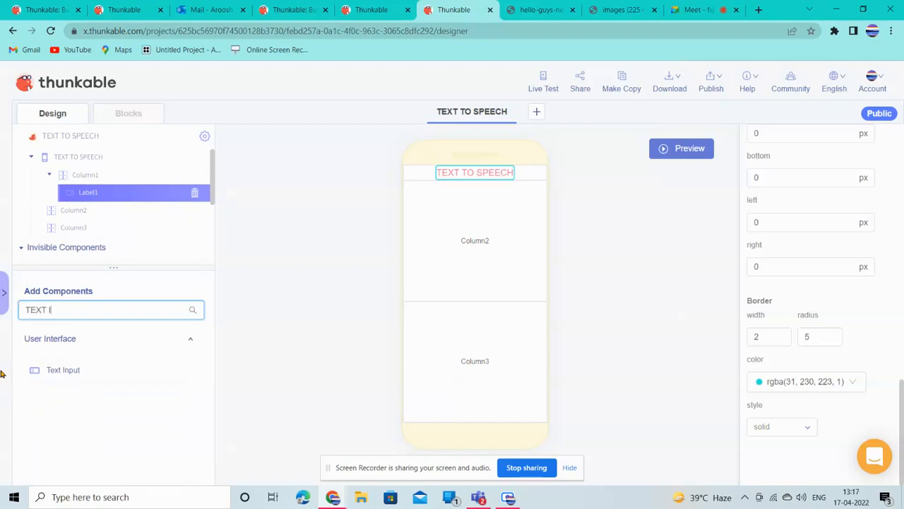
{"action": "left_click_drag", "start_coordinate": [99, 374], "coordinate": [482, 223]}
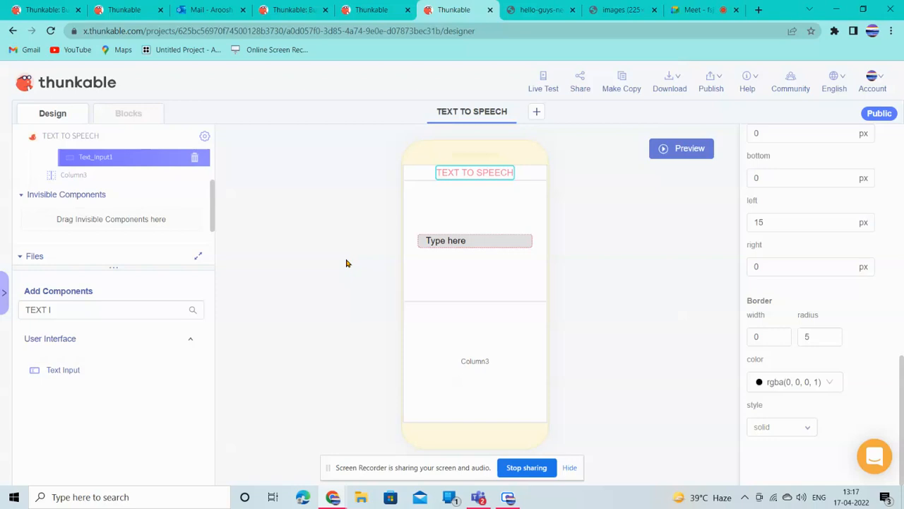
- Find the Image component by searching for IMAGE and add it below the text input in Column2
{"action": "triple_click", "coordinate": [63, 309]}
{"action": "type", "text": "IM"}
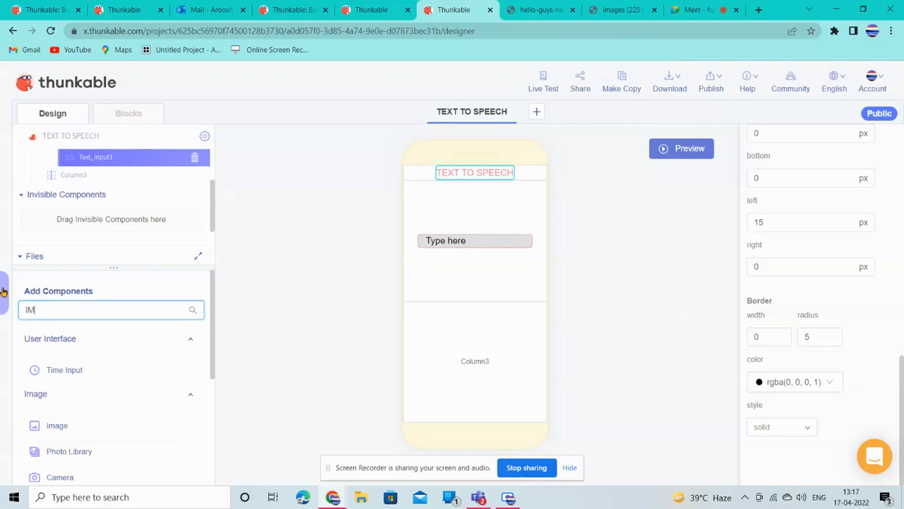
{"action": "type", "text": "AGE"}
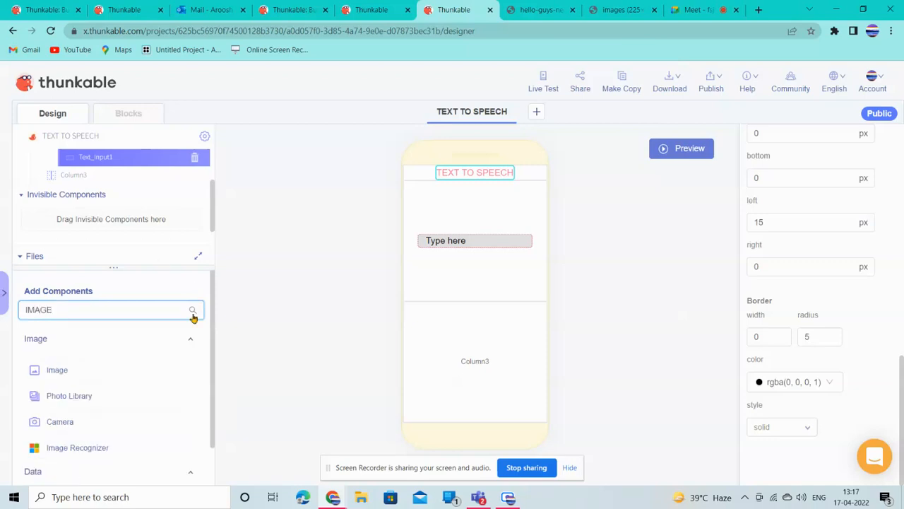
{"action": "left_click_drag", "start_coordinate": [37, 369], "coordinate": [443, 205]}
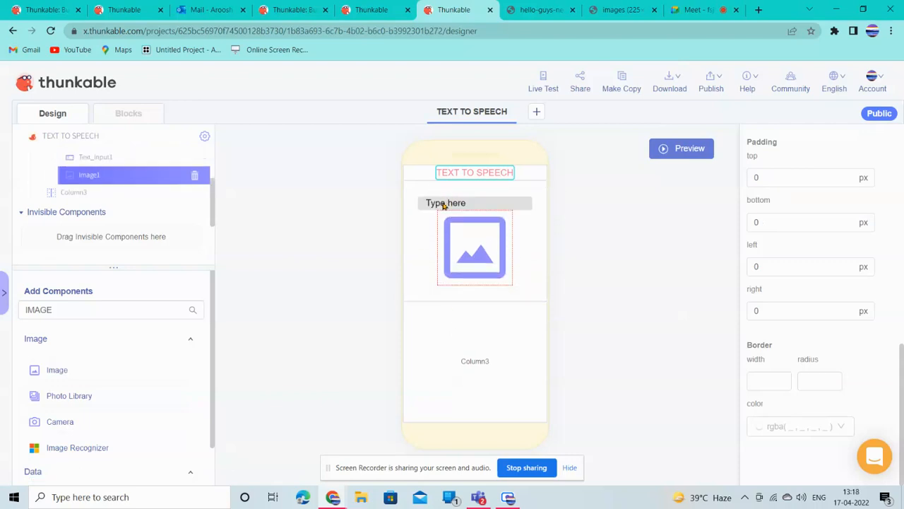
- Try stretch as the horizontal alignment of Column2 and set it back to center
{"action": "left_click", "coordinate": [420, 241]}
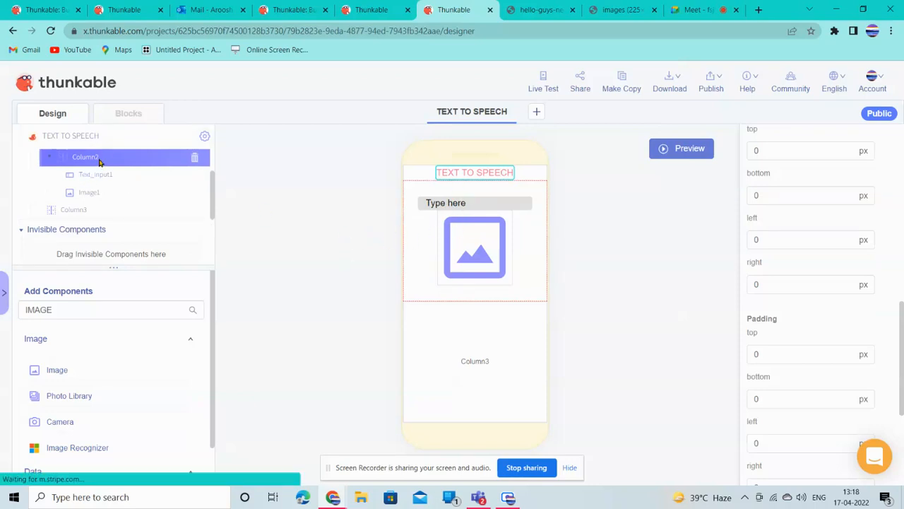
{"action": "scroll", "coordinate": [851, 274], "scroll_direction": "up", "scroll_amount": 10}
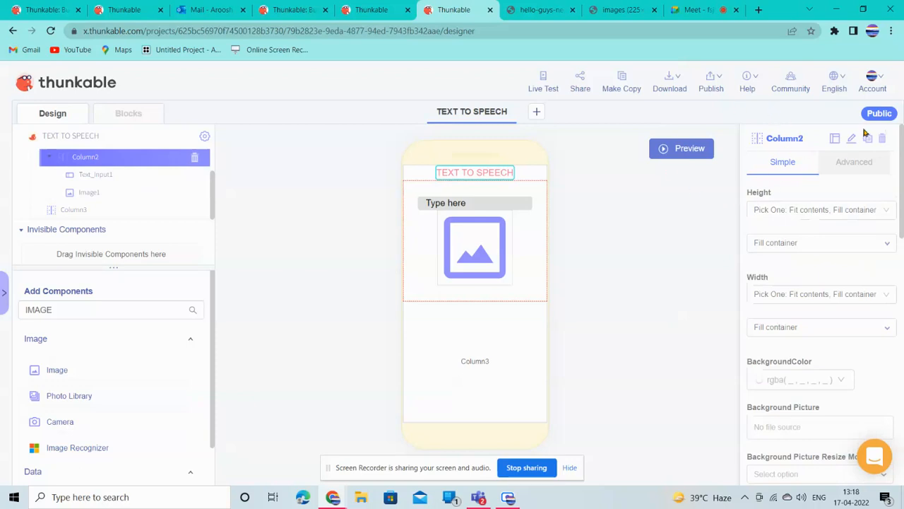
{"action": "scroll", "coordinate": [787, 396], "scroll_direction": "down", "scroll_amount": 2}
{"action": "scroll", "coordinate": [782, 393], "scroll_direction": "down", "scroll_amount": 7}
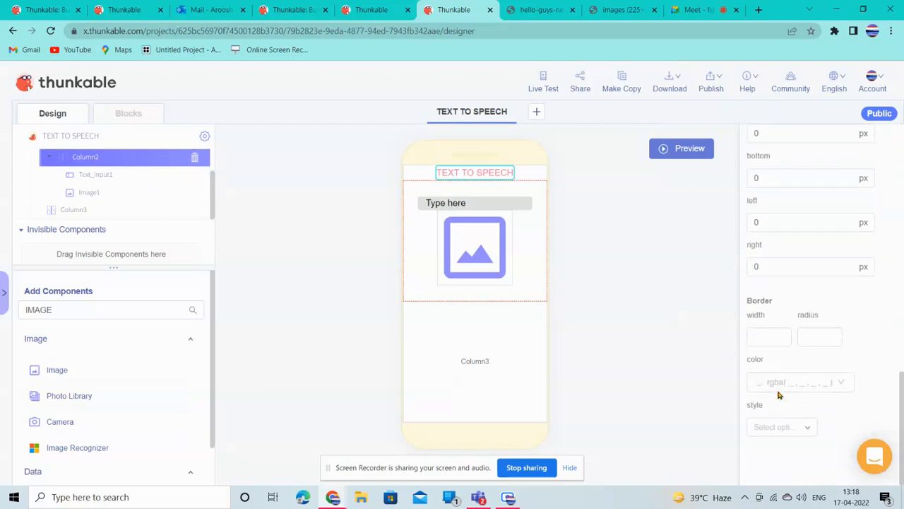
{"action": "scroll", "coordinate": [781, 393], "scroll_direction": "up", "scroll_amount": 5}
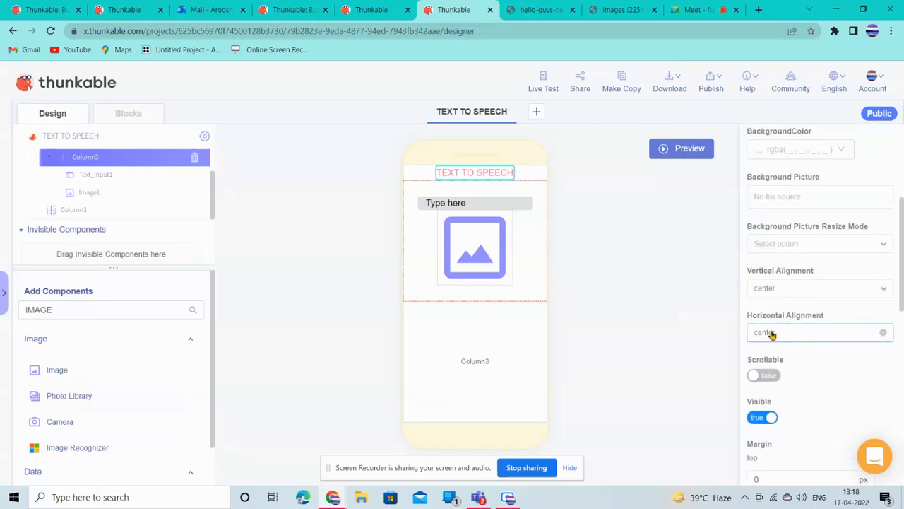
{"action": "left_click", "coordinate": [781, 332]}
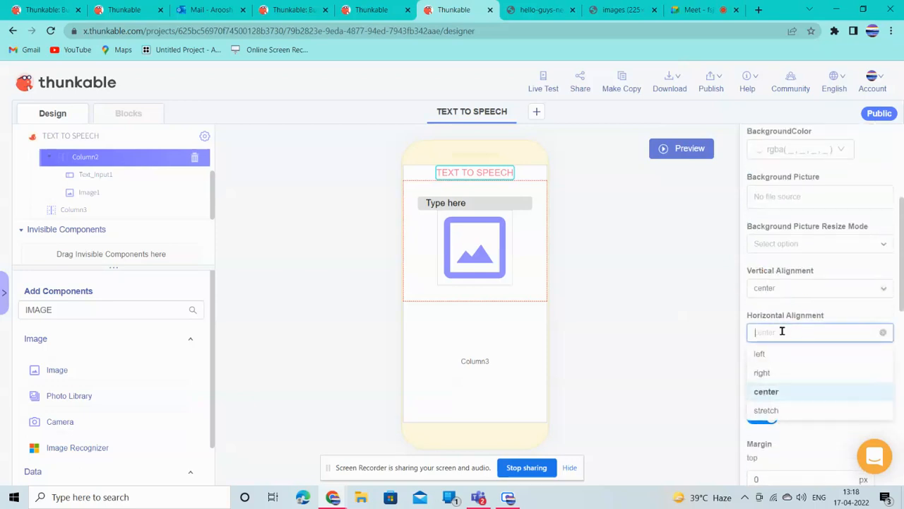
{"action": "left_click", "coordinate": [766, 409]}
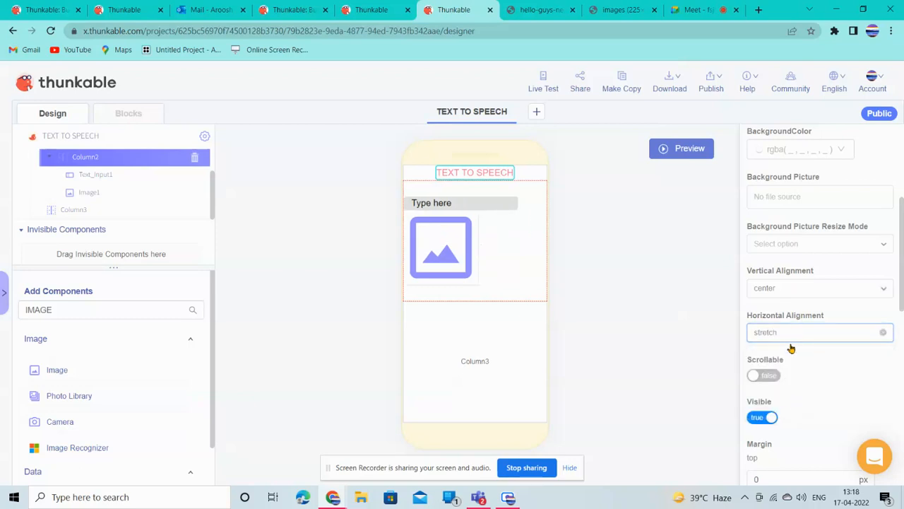
{"action": "left_click", "coordinate": [787, 333]}
{"action": "left_click", "coordinate": [791, 391]}
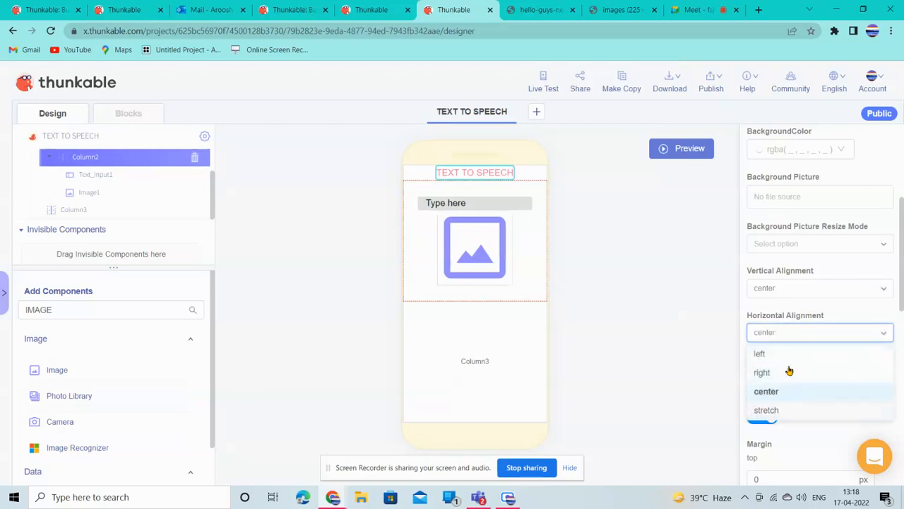
- Try space-between as Column2's vertical alignment and settle on space-around
{"action": "left_click", "coordinate": [779, 289]}
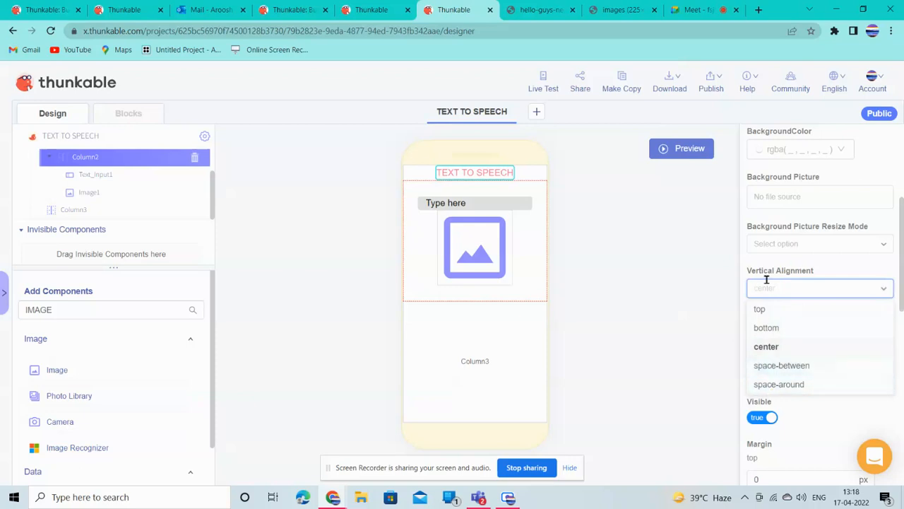
{"action": "left_click", "coordinate": [761, 368]}
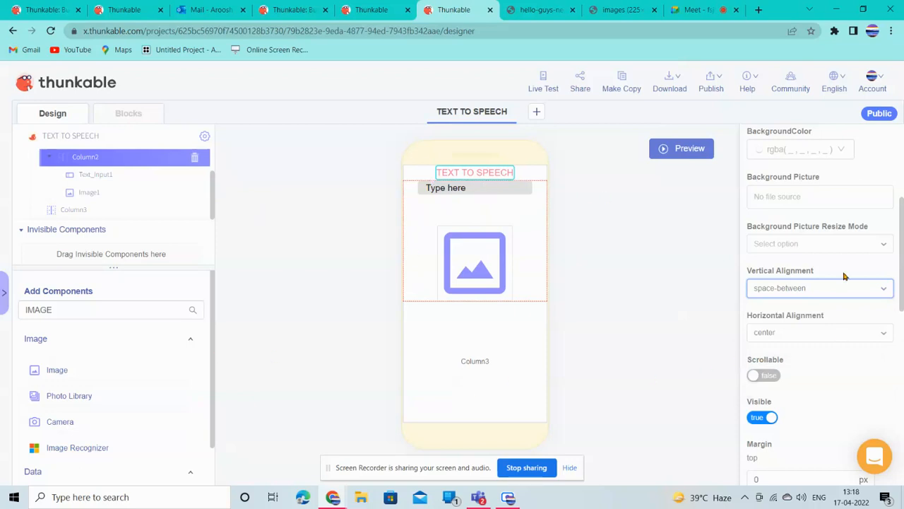
{"action": "left_click", "coordinate": [817, 293]}
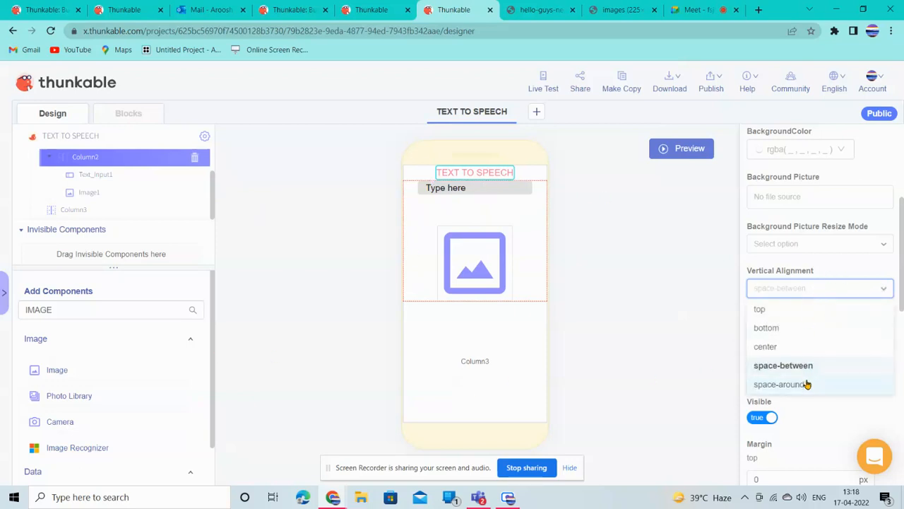
{"action": "left_click", "coordinate": [776, 383]}
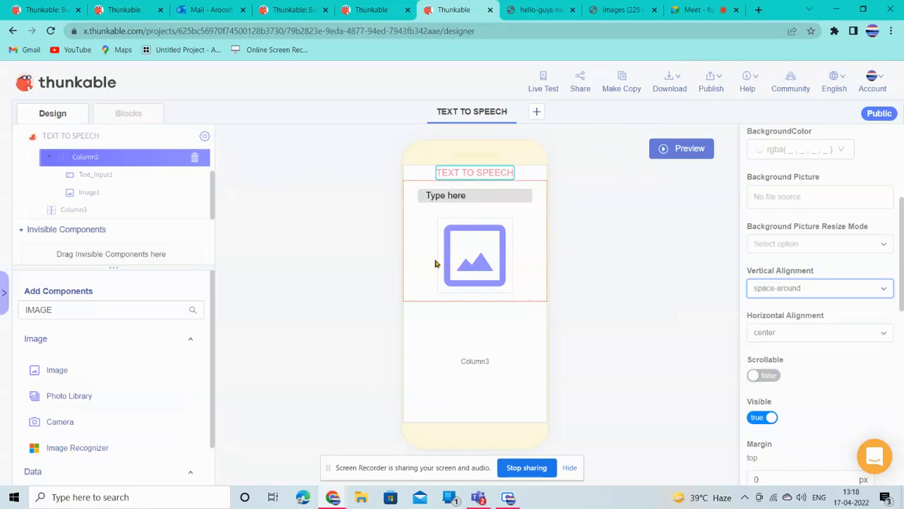
- Find the Button component by searching for BUTT and add it inside Column3
{"action": "left_click", "coordinate": [473, 394]}
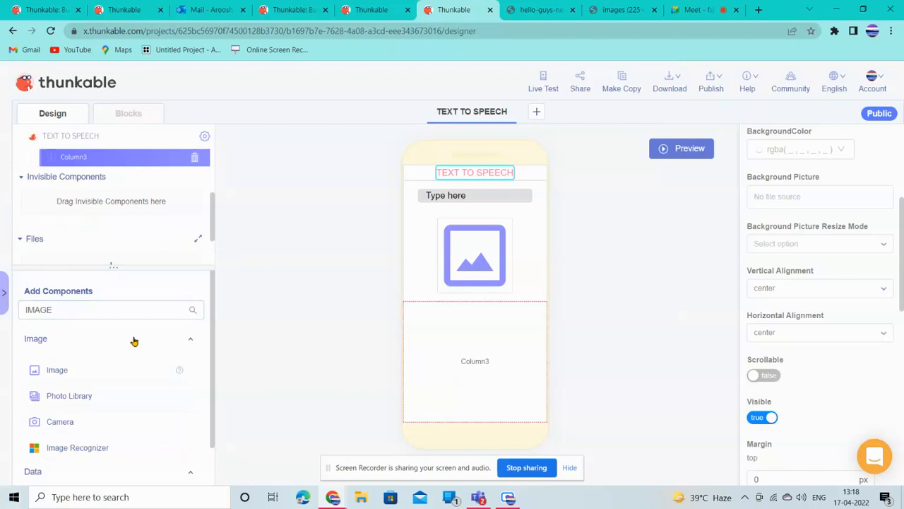
{"action": "left_click_drag", "start_coordinate": [70, 309], "coordinate": [2, 316]}
{"action": "key", "text": "BackSpace"}
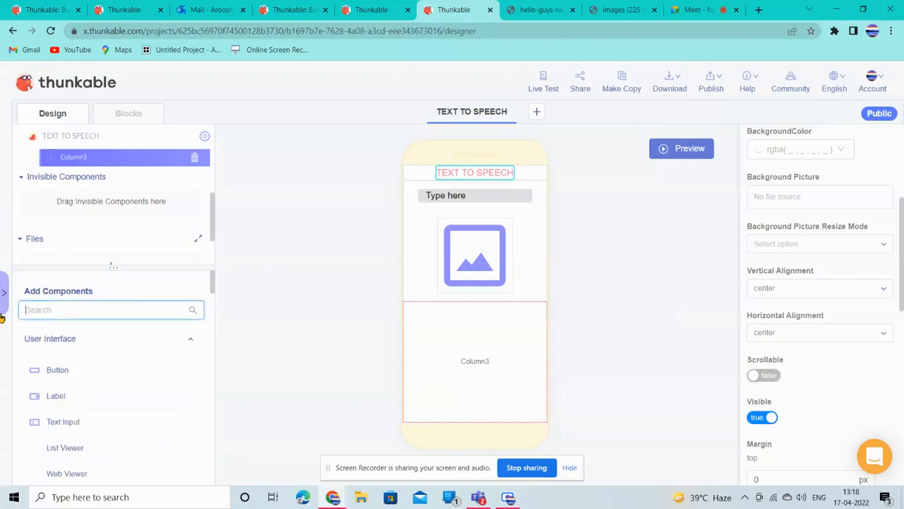
{"action": "type", "text": "BUTT"}
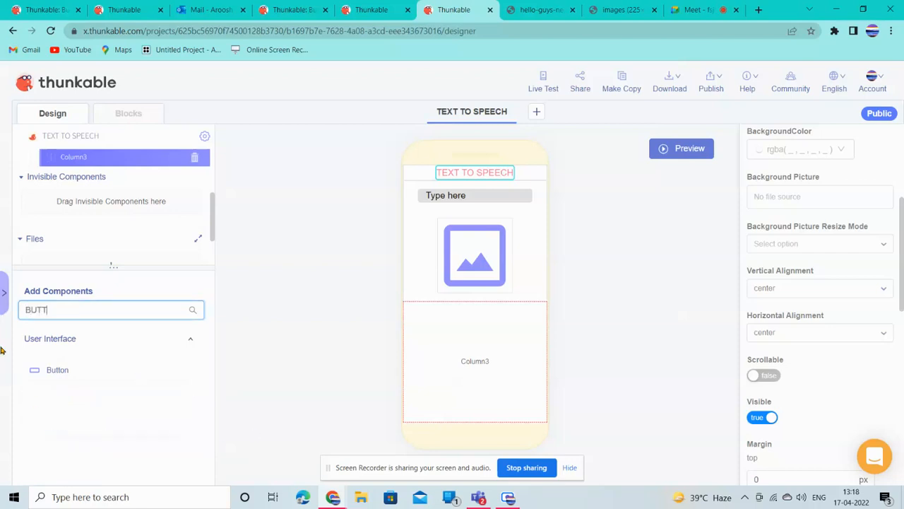
{"action": "left_click_drag", "start_coordinate": [34, 368], "coordinate": [472, 334]}
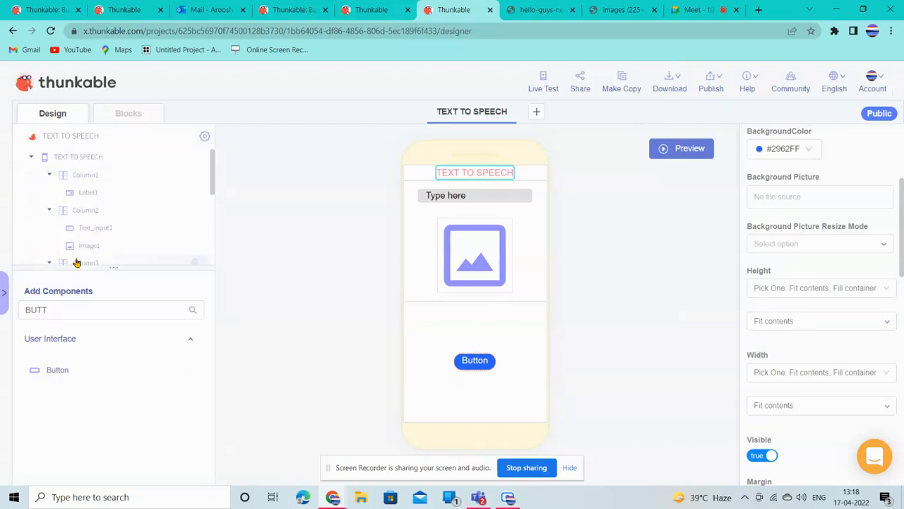
- Switch the height of Column3 to Absolute Size, trying 150 before setting it to 80
{"action": "left_click", "coordinate": [85, 259]}
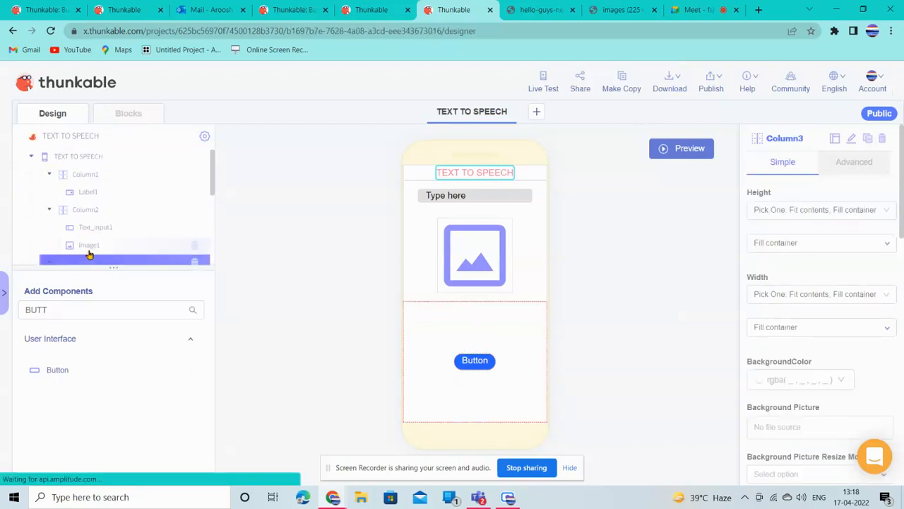
{"action": "left_click", "coordinate": [797, 215]}
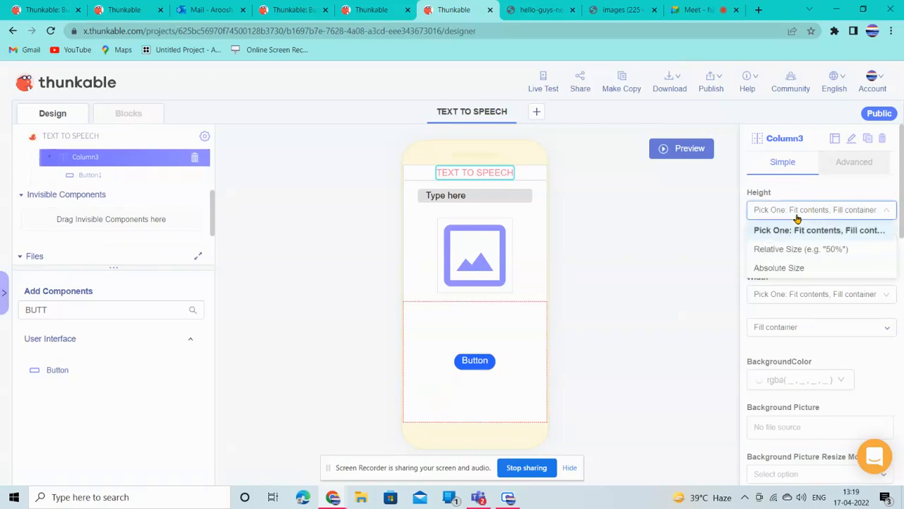
{"action": "left_click", "coordinate": [787, 272]}
{"action": "left_click", "coordinate": [774, 244]}
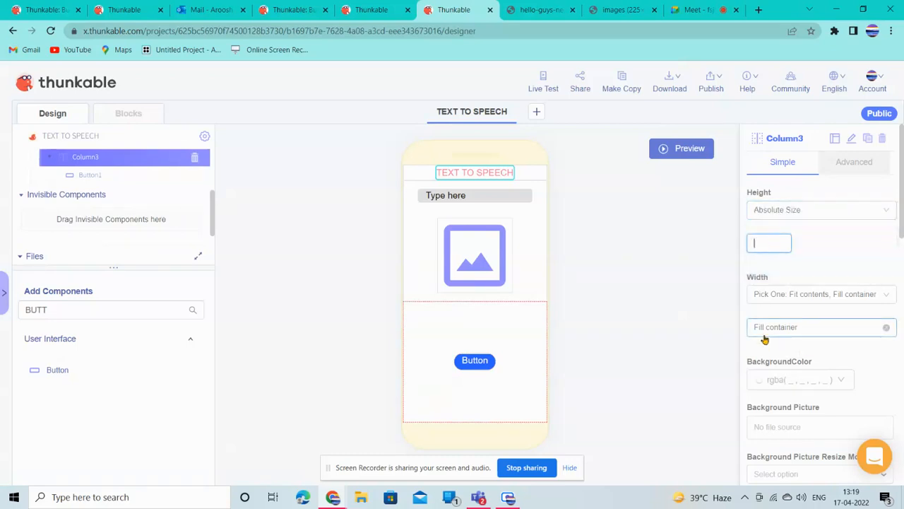
{"action": "type", "text": "150"}
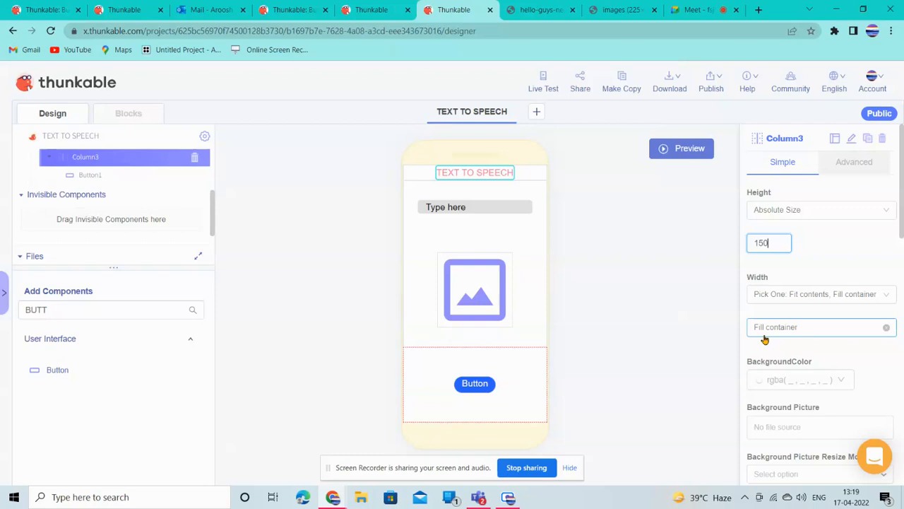
{"action": "key", "text": "BackSpace"}
{"action": "key", "text": "BackSpace"}
{"action": "key", "text": "BackSpace"}
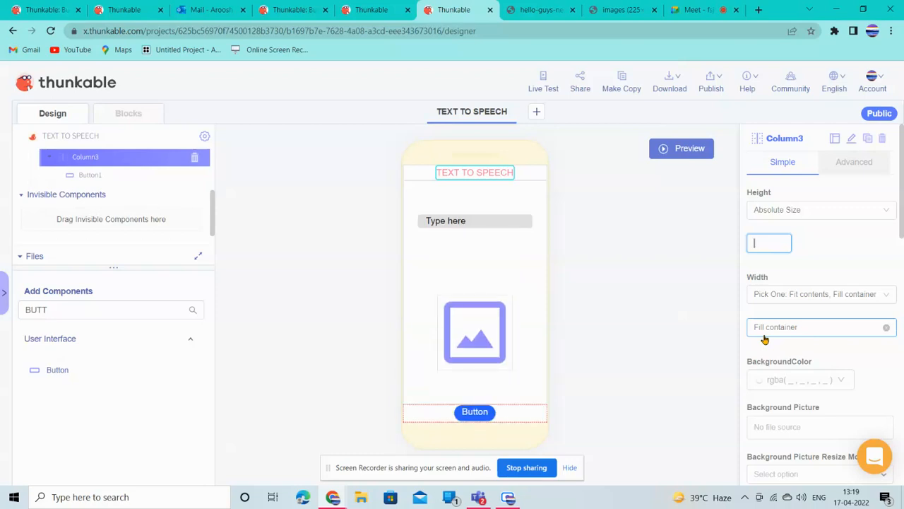
{"action": "type", "text": "80"}
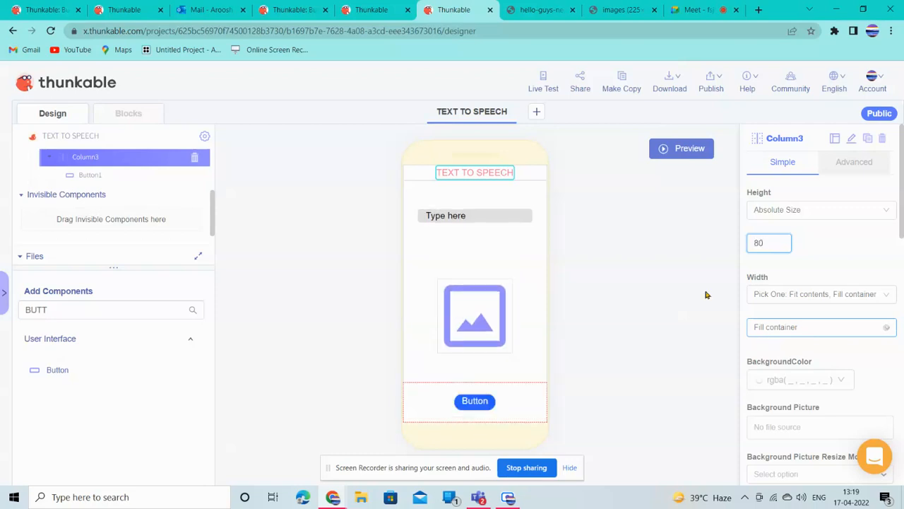
- Change the text of the button in Column3 to PLAY GIVEN TEXT
{"action": "left_click", "coordinate": [470, 404]}
{"action": "left_click", "coordinate": [795, 207]}
{"action": "left_click_drag", "start_coordinate": [795, 207], "coordinate": [704, 203]}
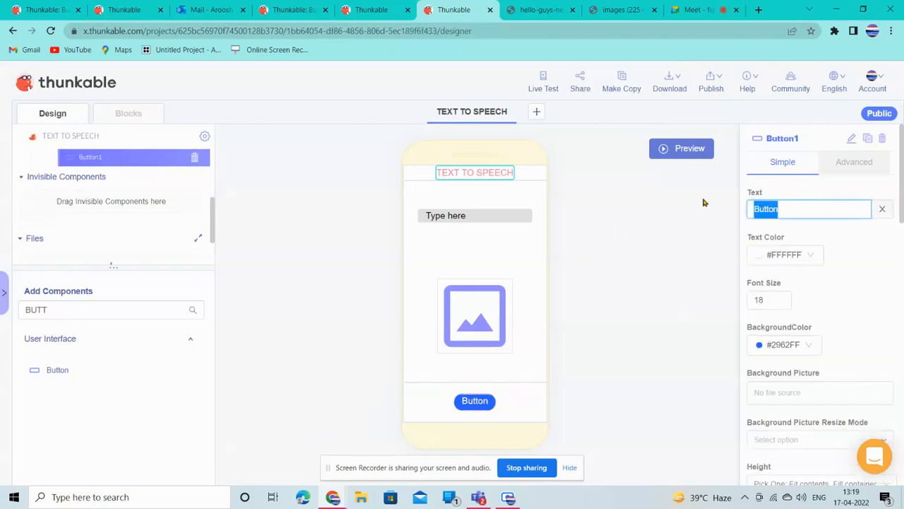
{"action": "type", "text": "PLAY "}
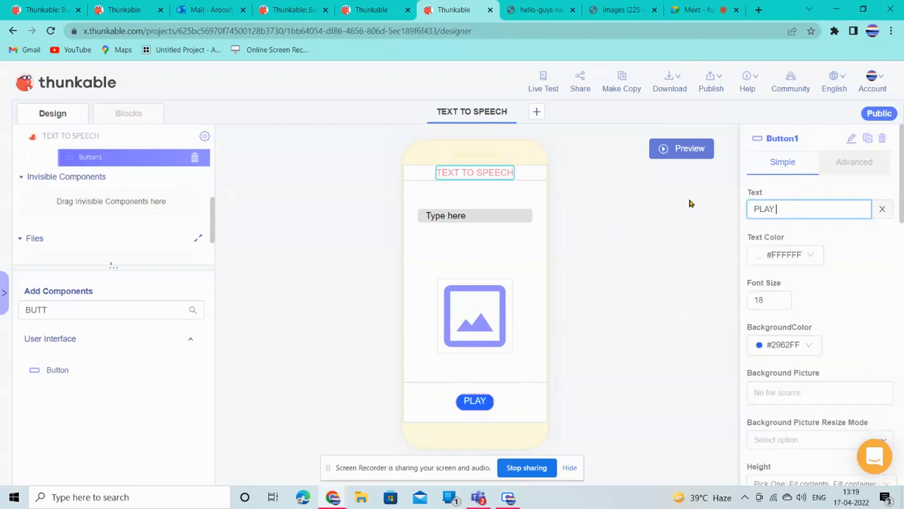
{"action": "type", "text": "GIVEN T"}
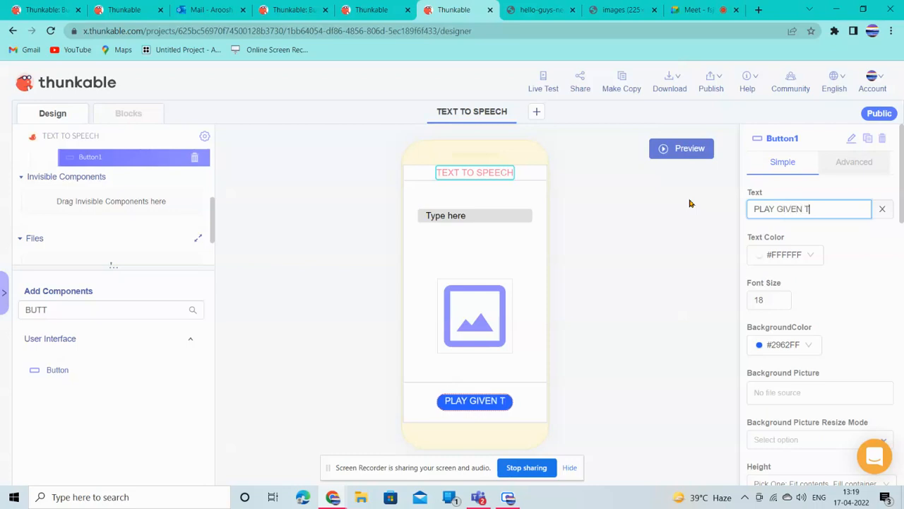
{"action": "type", "text": "EXT"}
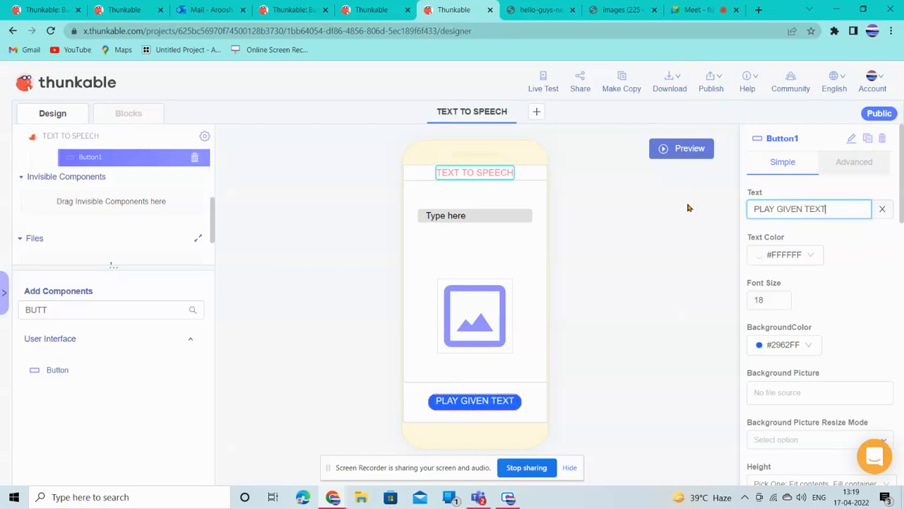
- Search Google Images for SPEAKERS ICON, copy the image address of the Dreamstime twin-speaker picture, and return to the Thunkable project
{"action": "left_click", "coordinate": [759, 10]}
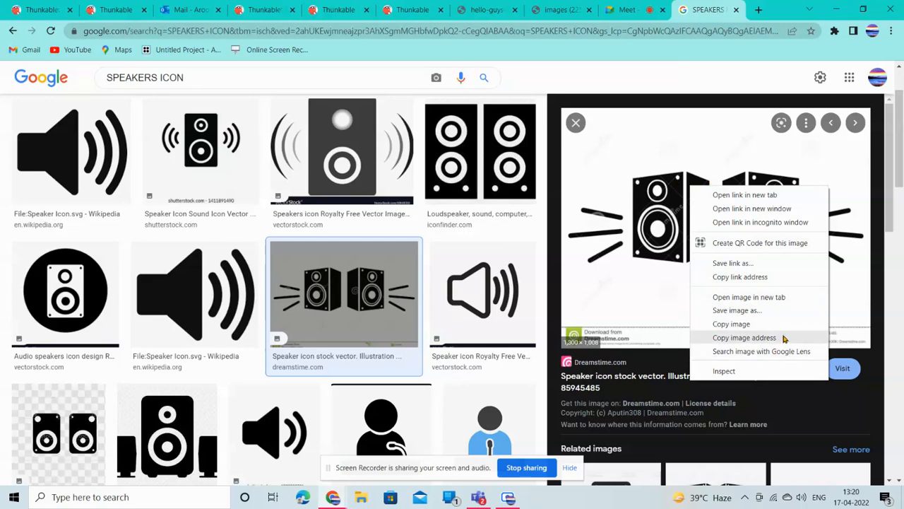
{"action": "left_click", "coordinate": [744, 338]}
{"action": "left_click", "coordinate": [270, 7]}
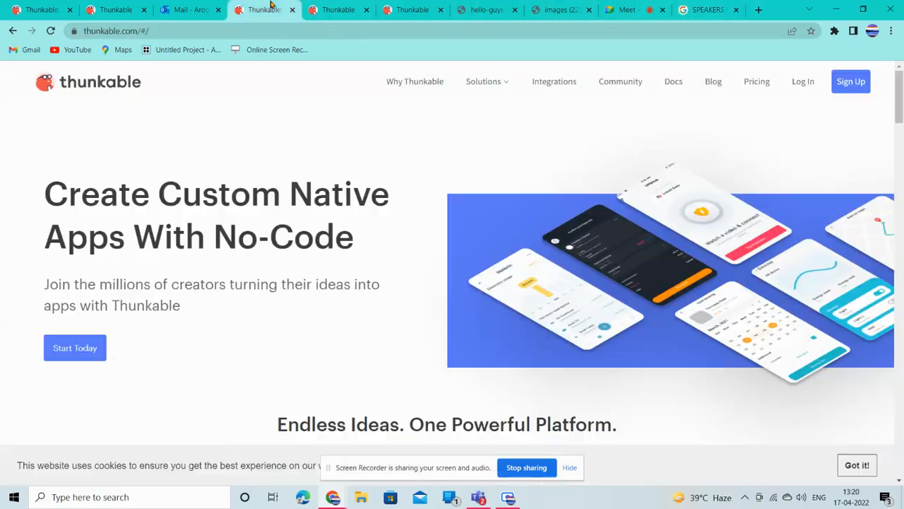
{"action": "left_click", "coordinate": [413, 9]}
{"action": "left_click", "coordinate": [804, 222]}
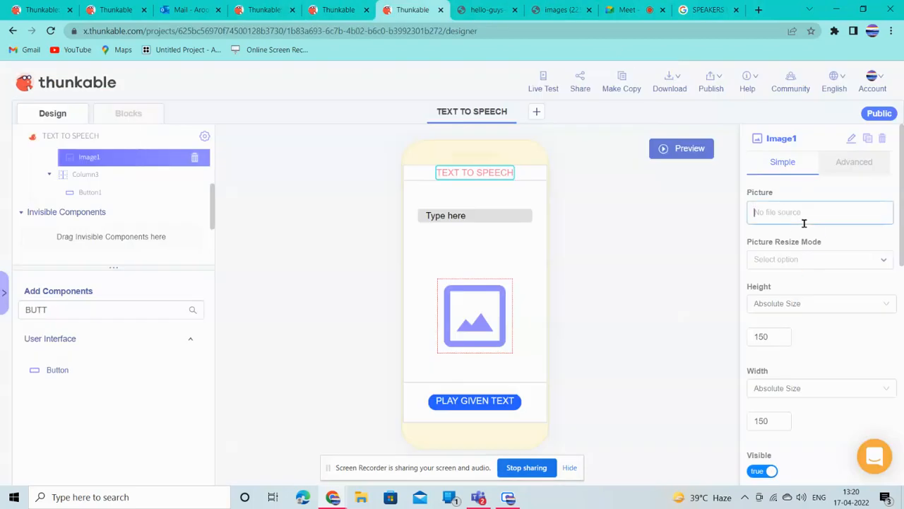
{"action": "left_click", "coordinate": [856, 240]}
{"action": "left_click_drag", "start_coordinate": [785, 209], "coordinate": [696, 210]}
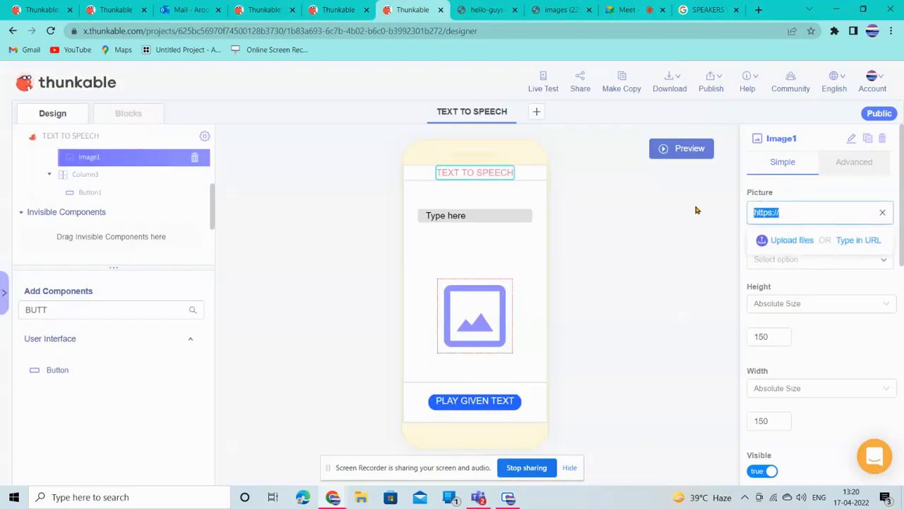
{"action": "key", "text": "BackSpace"}
{"action": "key", "text": "ctrl+v"}
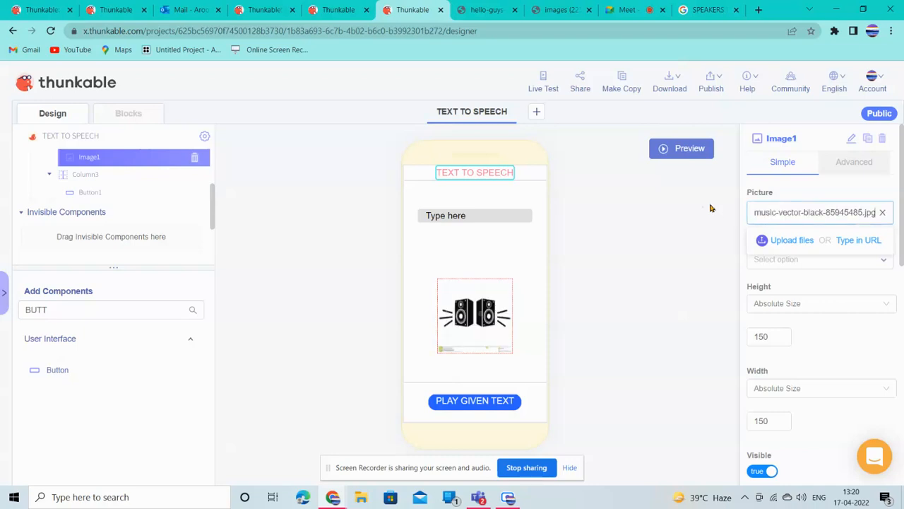
{"action": "left_click", "coordinate": [586, 275]}
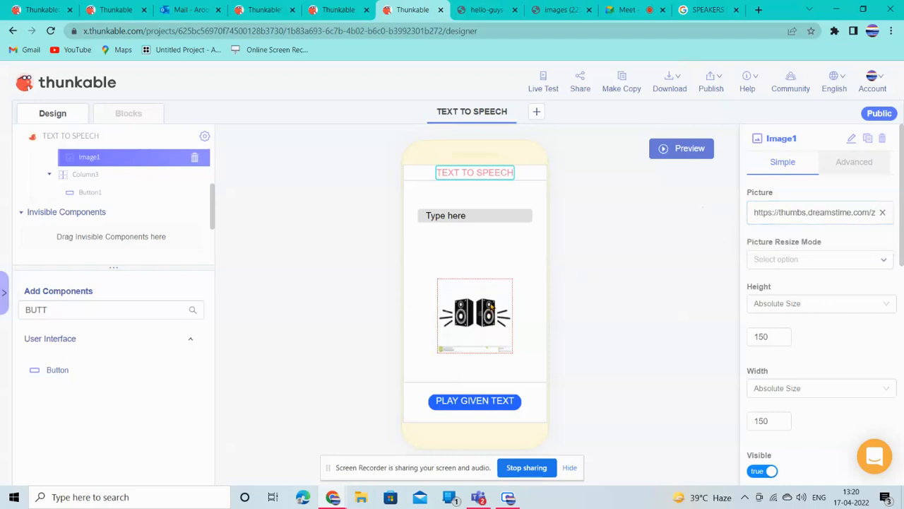
- Set Image1's absolute height to 250 and its width to 200, trying a width of 100 first
{"action": "left_click_drag", "start_coordinate": [771, 337], "coordinate": [723, 347]}
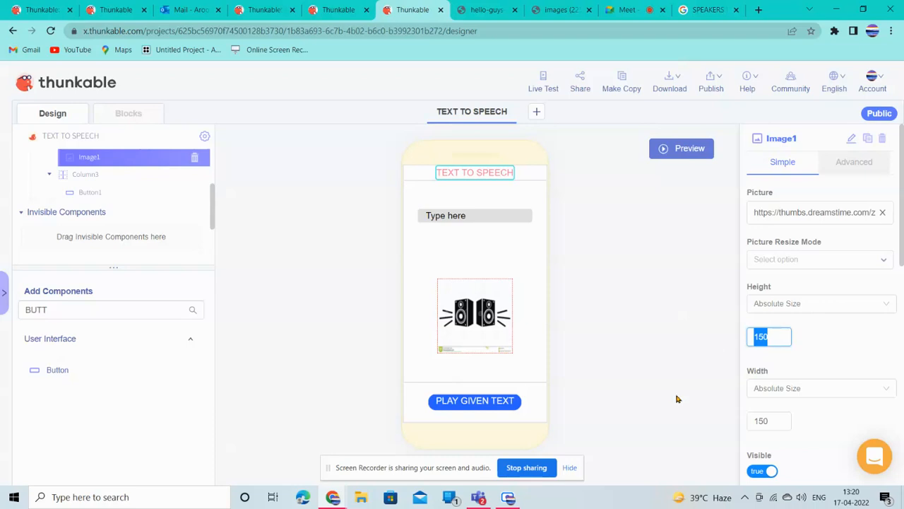
{"action": "type", "text": "250"}
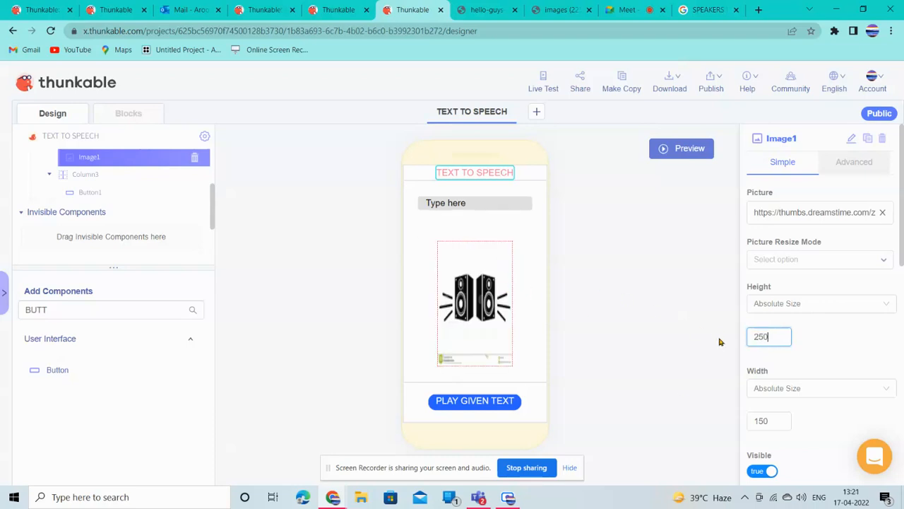
{"action": "left_click", "coordinate": [775, 420]}
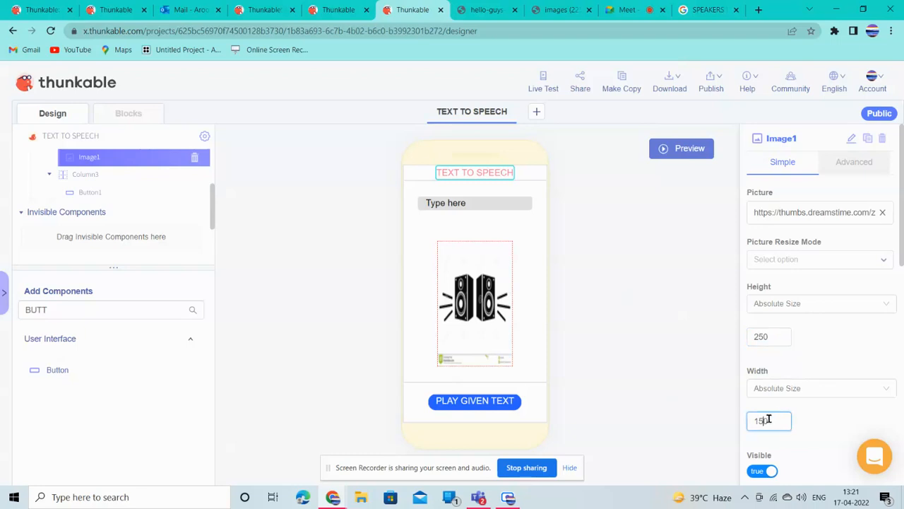
{"action": "key", "text": "BackSpace"}
{"action": "key", "text": "BackSpace"}
{"action": "type", "text": "10"}
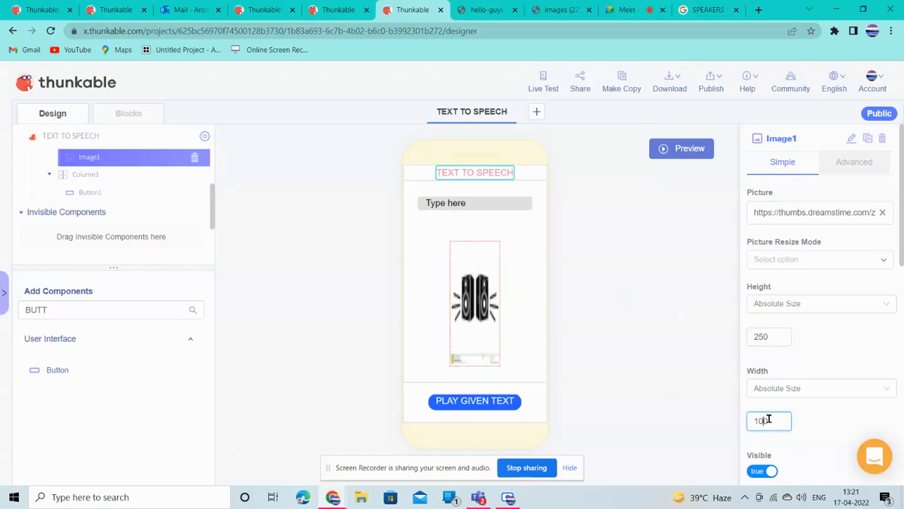
{"action": "key", "text": "BackSpace"}
{"action": "key", "text": "BackSpace"}
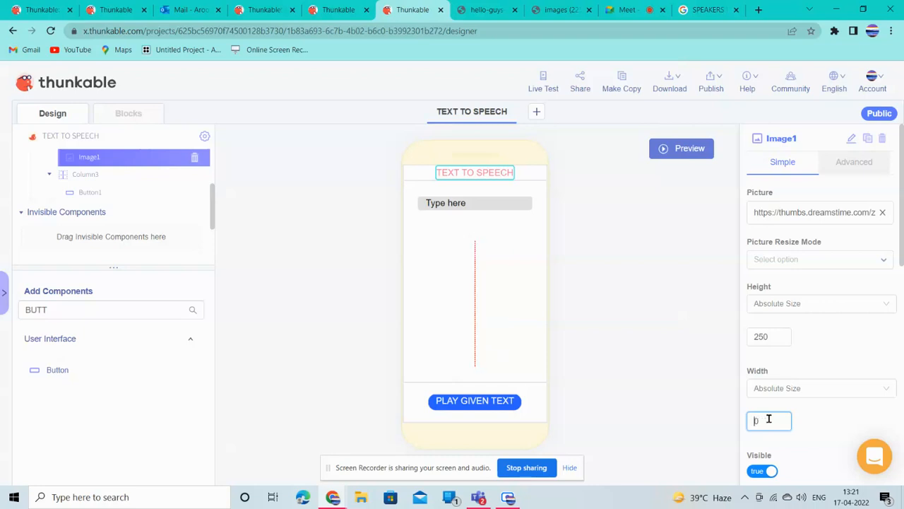
{"action": "type", "text": "200"}
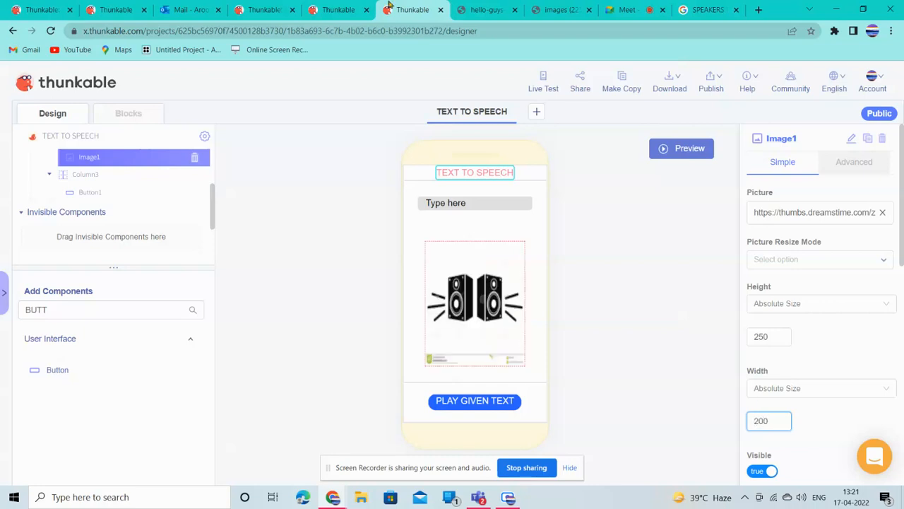
{"action": "left_click", "coordinate": [728, 357]}
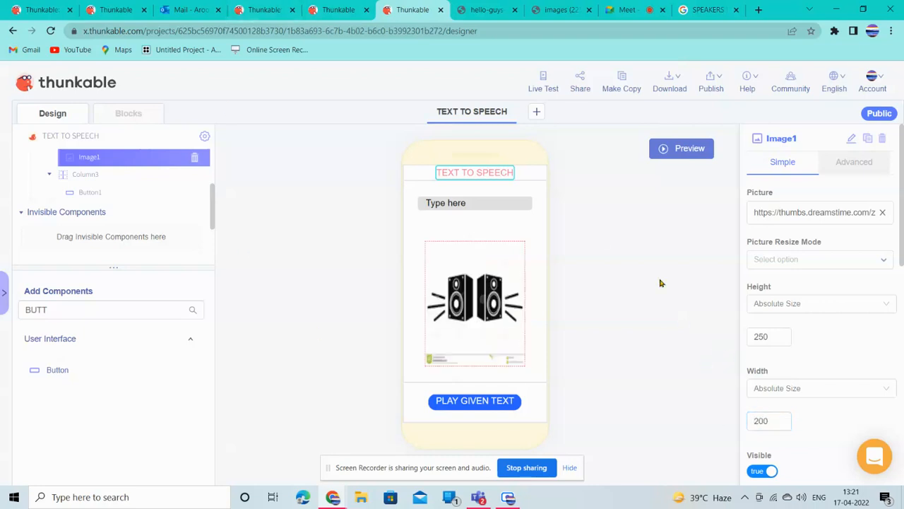
- Add a when Button1 Click event block to the blocks workspace and look through Text_Input1's blocks
{"action": "left_click", "coordinate": [139, 113]}
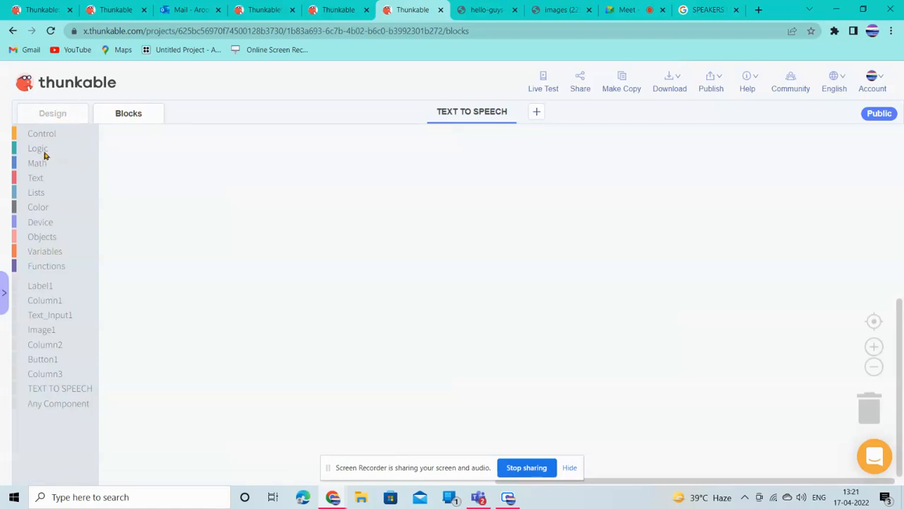
{"action": "left_click", "coordinate": [43, 359]}
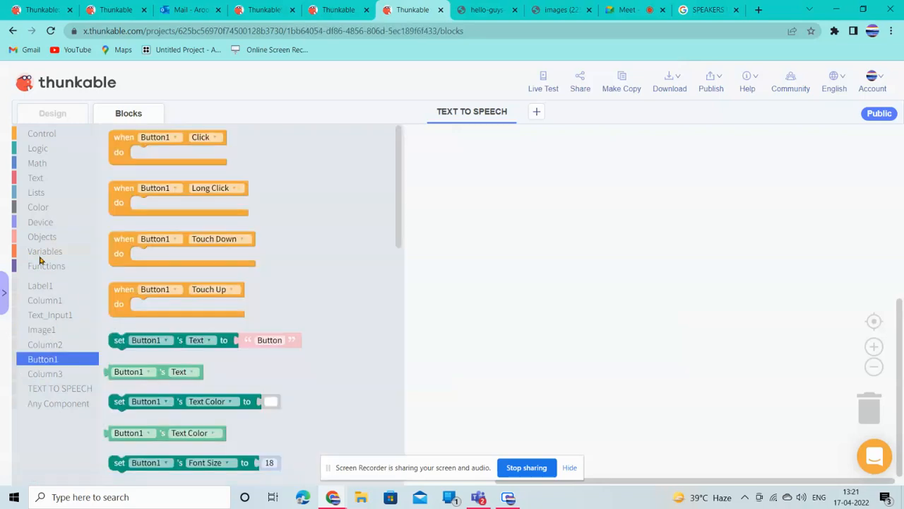
{"action": "left_click_drag", "start_coordinate": [124, 140], "coordinate": [229, 156]}
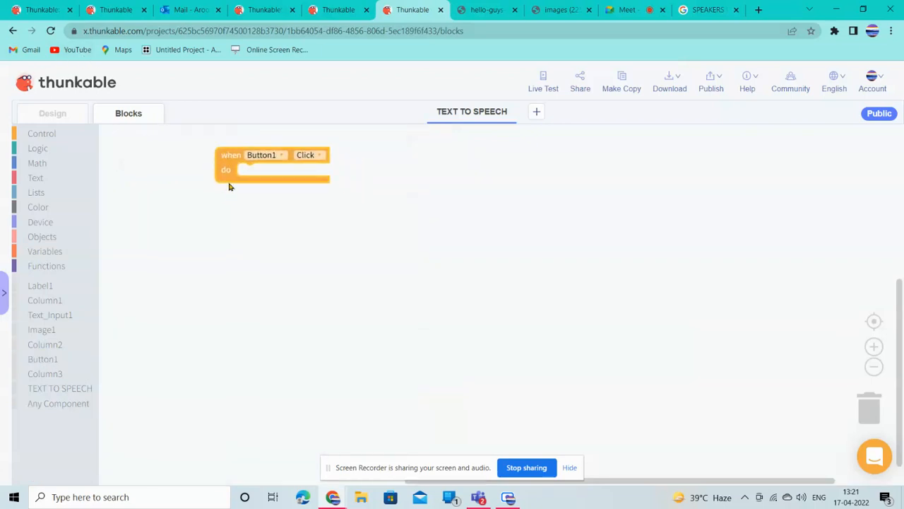
{"action": "left_click", "coordinate": [49, 316]}
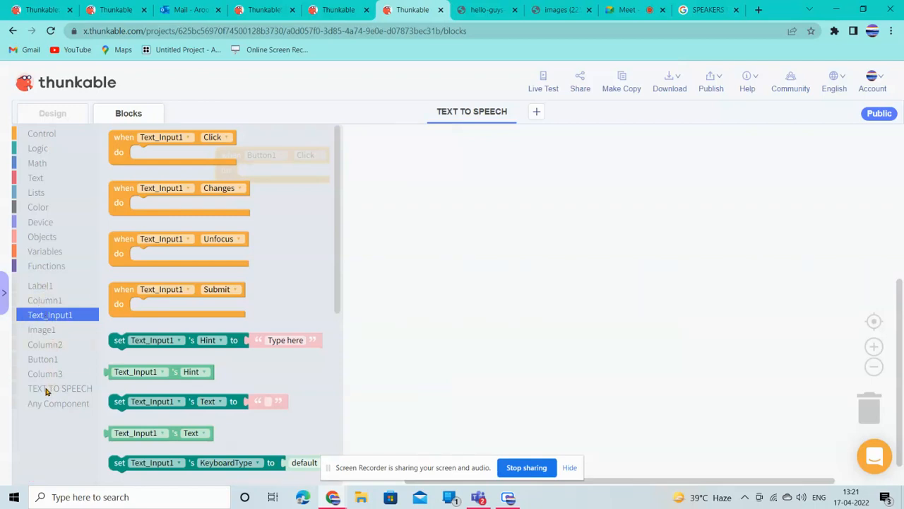
{"action": "left_click", "coordinate": [385, 314]}
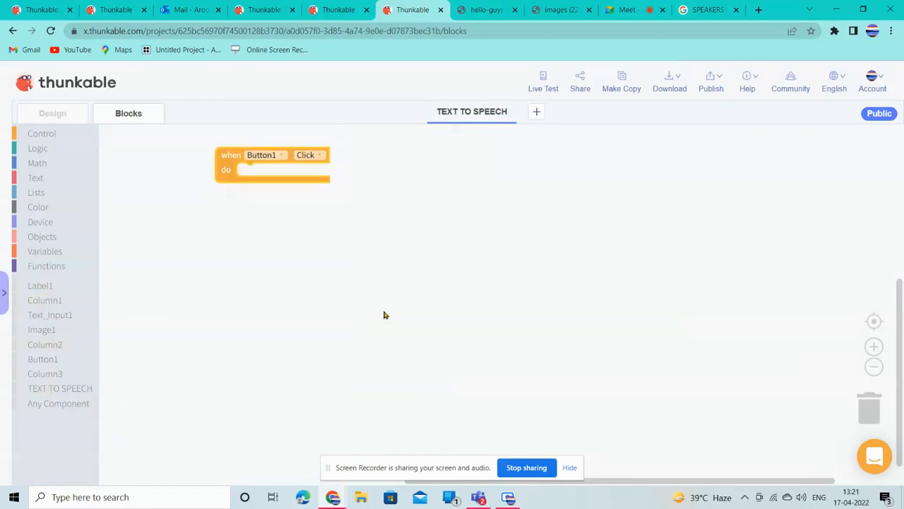
- Return to the design view and add the Text To Speech voice component to the app's invisible components
{"action": "left_click", "coordinate": [52, 113]}
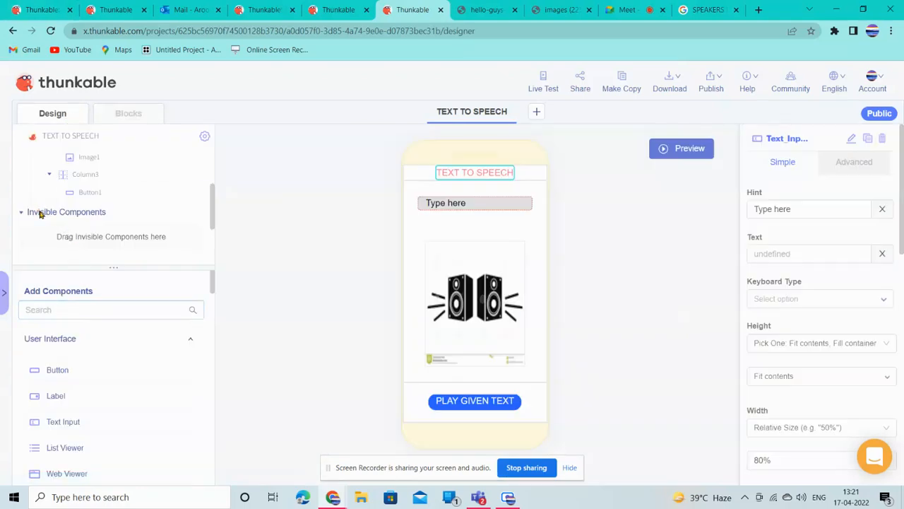
{"action": "left_click", "coordinate": [81, 304]}
{"action": "scroll", "coordinate": [75, 344], "scroll_direction": "down", "scroll_amount": 8}
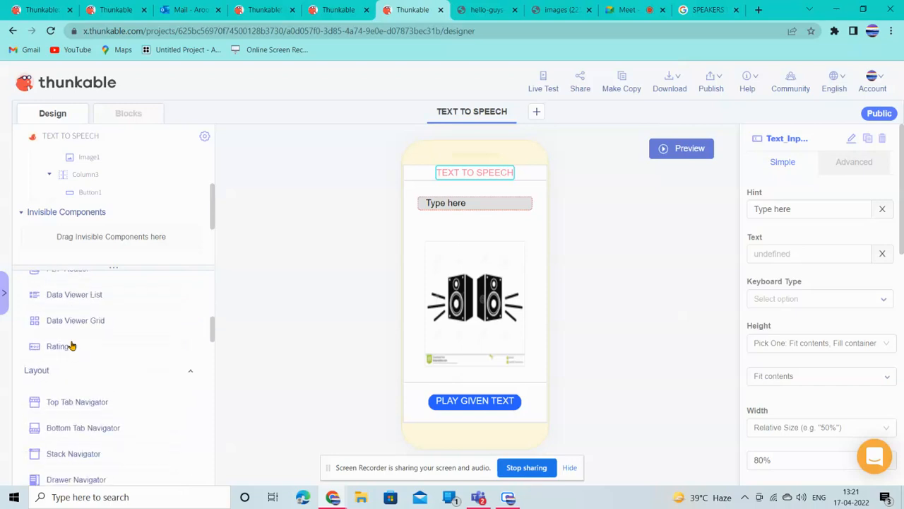
{"action": "scroll", "coordinate": [70, 339], "scroll_direction": "down", "scroll_amount": 8}
{"action": "scroll", "coordinate": [50, 354], "scroll_direction": "up", "scroll_amount": 3}
{"action": "left_click_drag", "start_coordinate": [41, 364], "coordinate": [75, 232]}
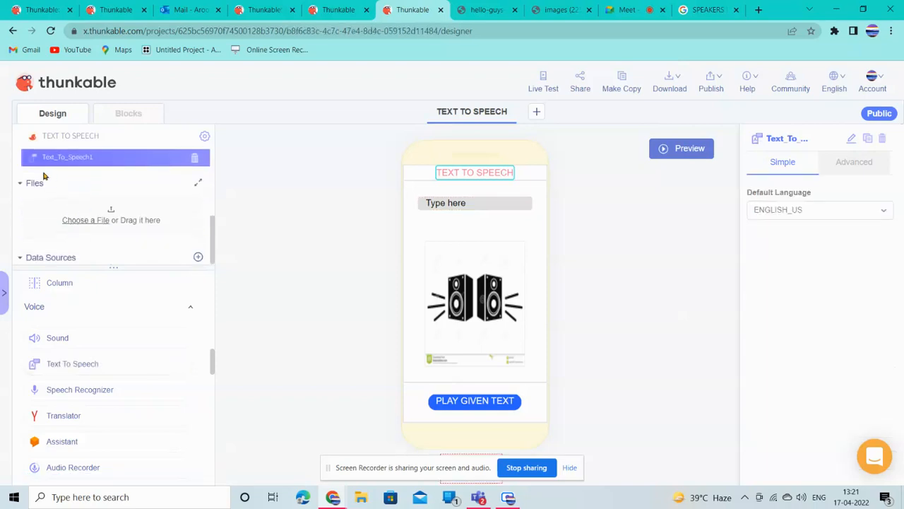
- Make the Button1 Click block call Text_To_Speech1's Speak, with Text_Input1's Text as the spoken text
{"action": "left_click", "coordinate": [128, 114]}
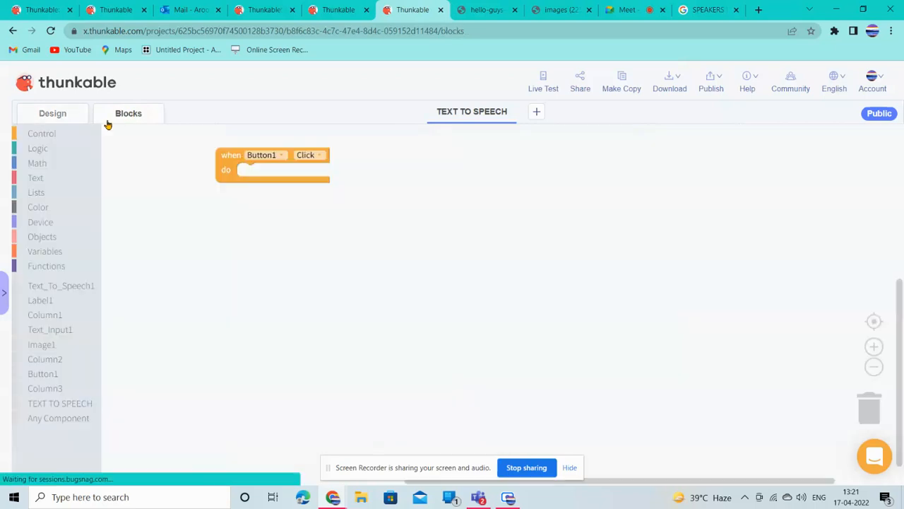
{"action": "left_click", "coordinate": [47, 291]}
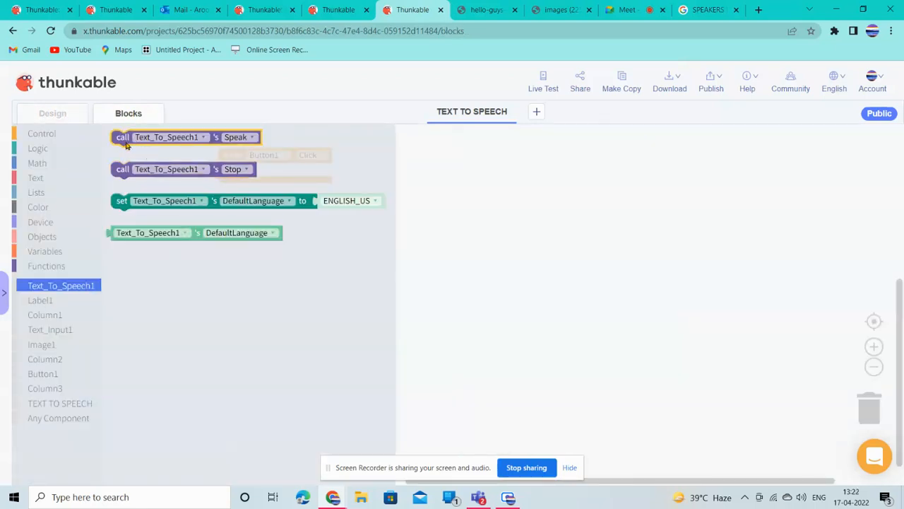
{"action": "left_click_drag", "start_coordinate": [122, 139], "coordinate": [251, 170]}
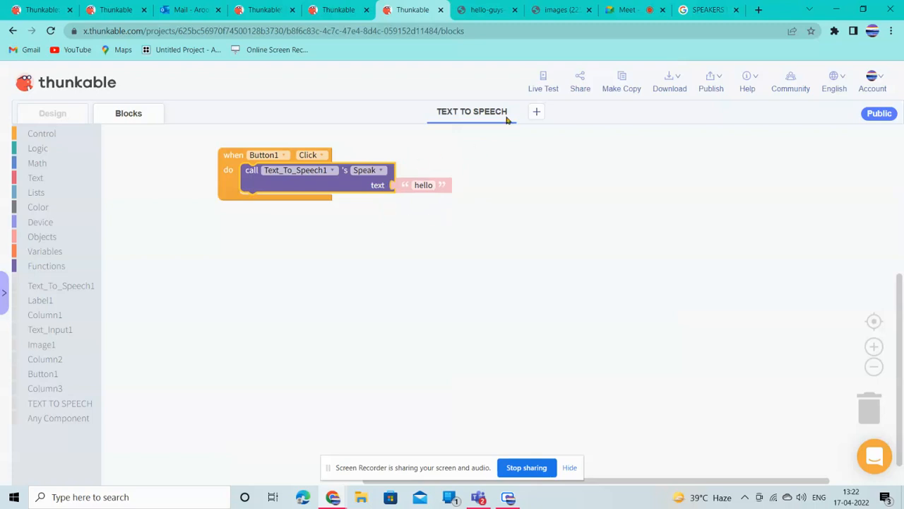
{"action": "left_click", "coordinate": [52, 328]}
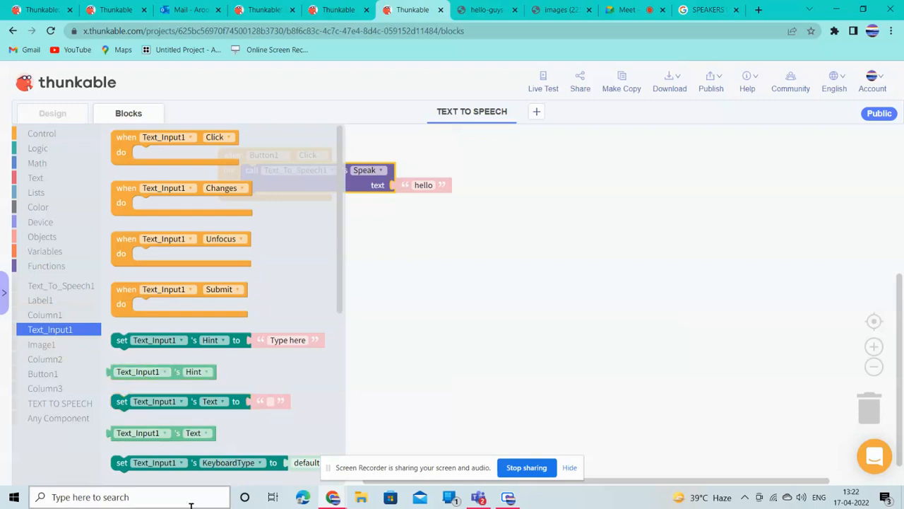
{"action": "left_click_drag", "start_coordinate": [171, 433], "coordinate": [444, 193]}
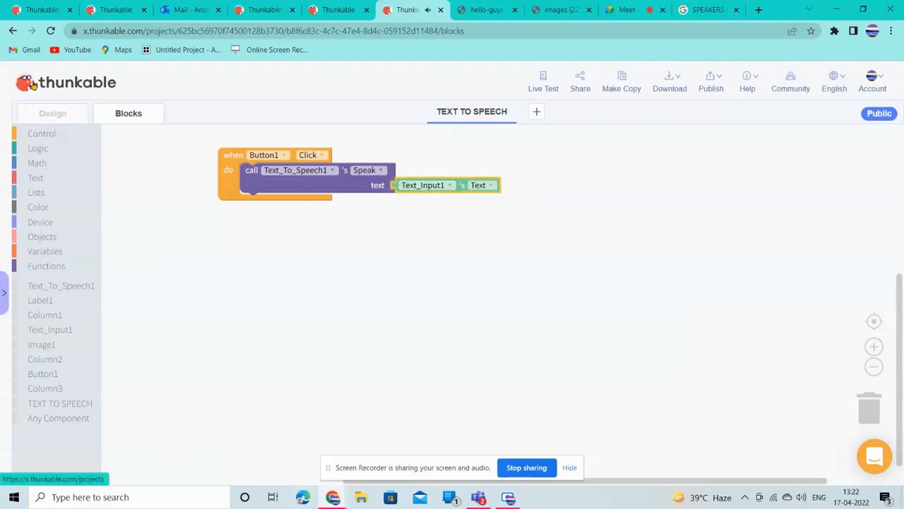
- Review the design and the finished blocks, and start the app preview
{"action": "left_click", "coordinate": [59, 113]}
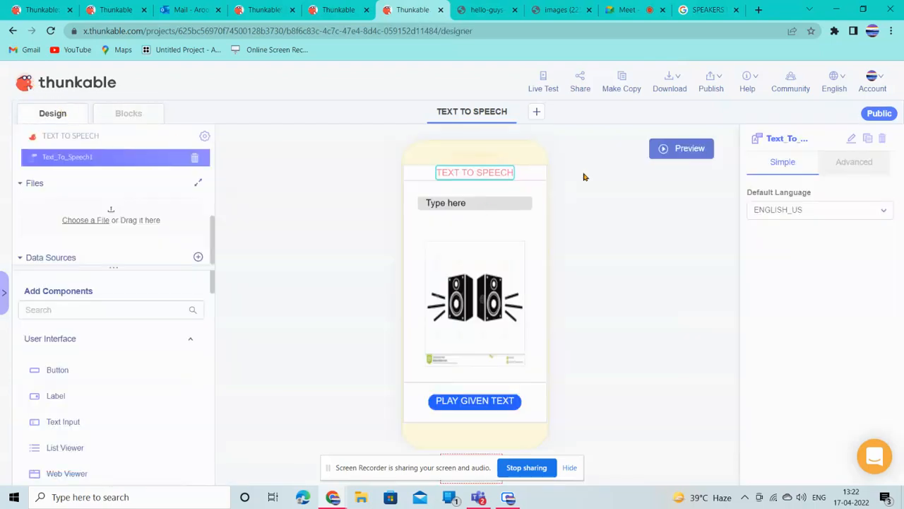
{"action": "left_click", "coordinate": [135, 113]}
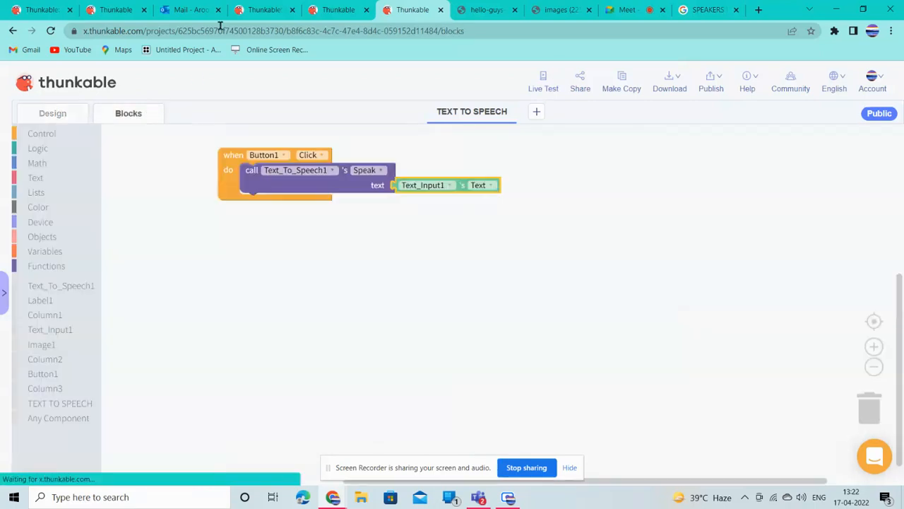
{"action": "left_click", "coordinate": [51, 113]}
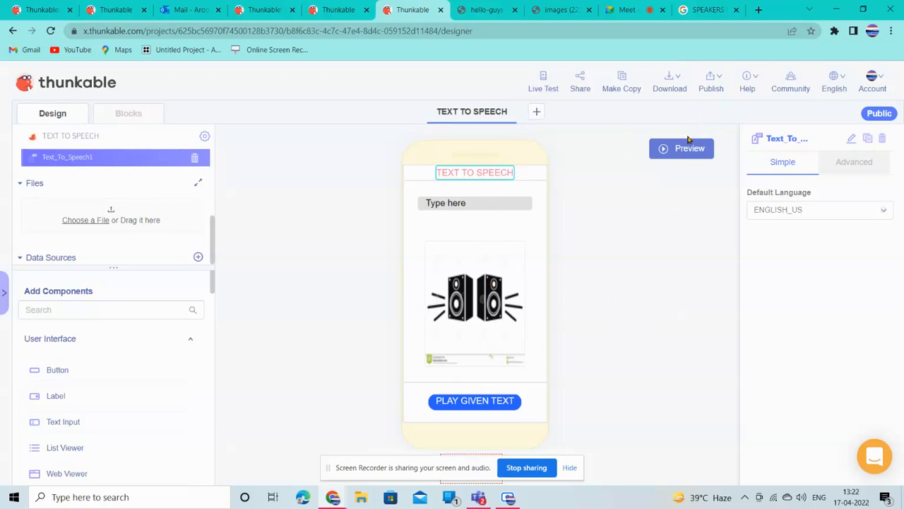
{"action": "left_click", "coordinate": [664, 150]}
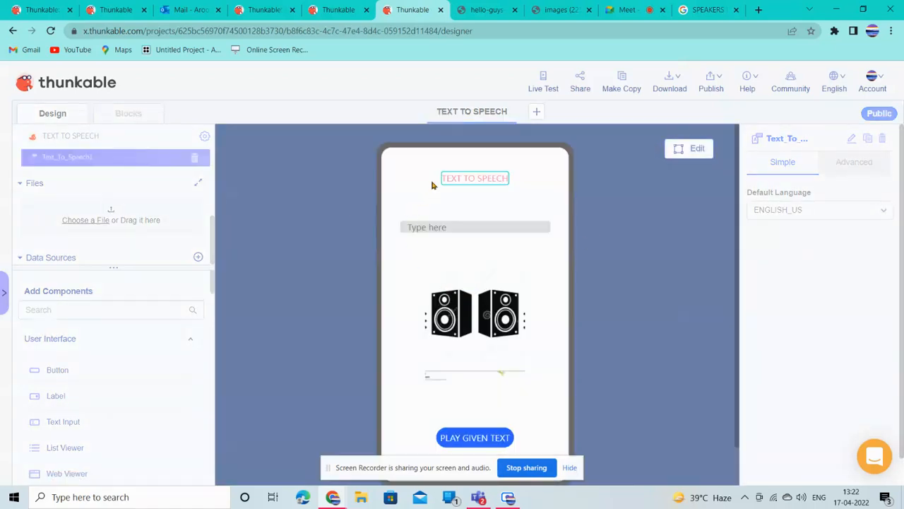
- Test the previewed app by entering SUBSCRIBE in the text input and playing the given text repeatedly
{"action": "left_click", "coordinate": [424, 230]}
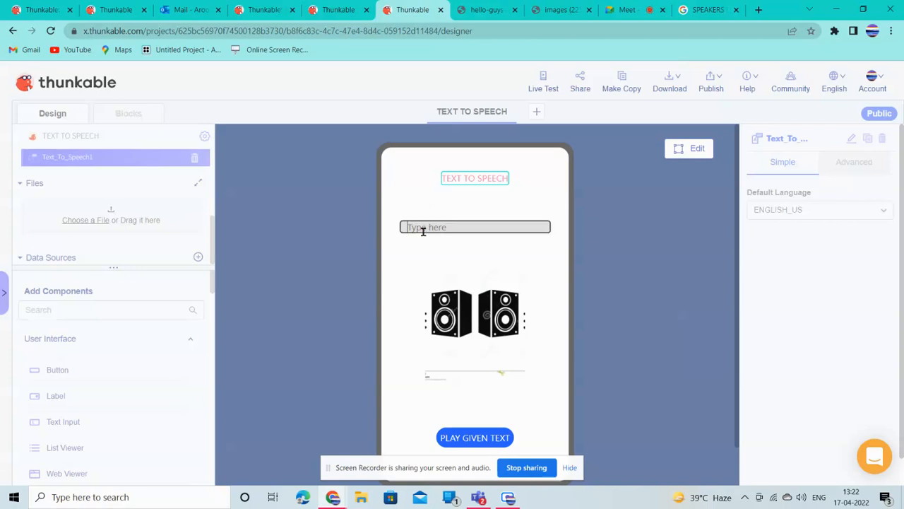
{"action": "type", "text": "S"}
{"action": "key", "text": "BackSpace"}
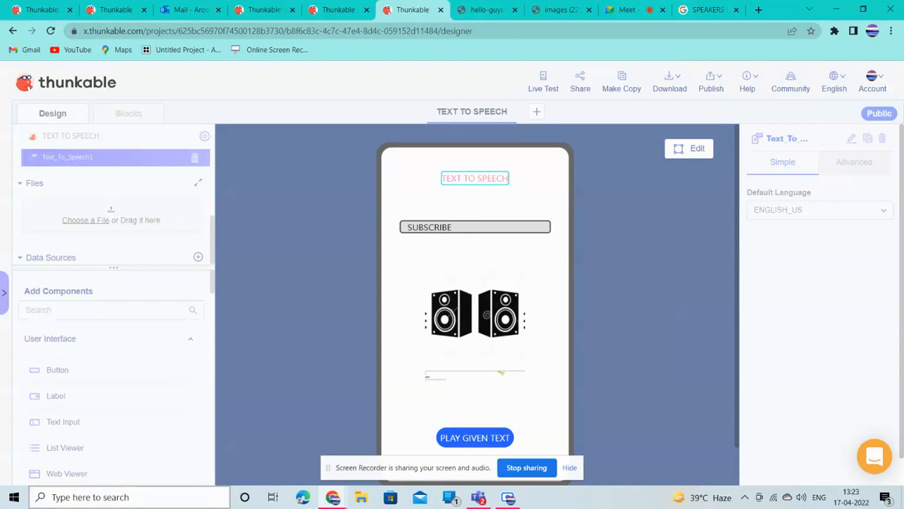
{"action": "left_click", "coordinate": [485, 432]}
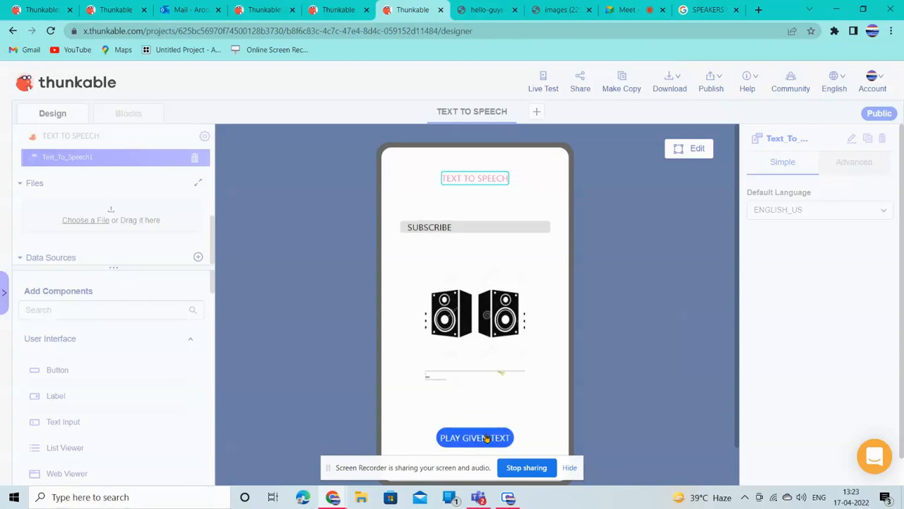
{"action": "left_click", "coordinate": [480, 438]}
{"action": "left_click", "coordinate": [480, 438]}
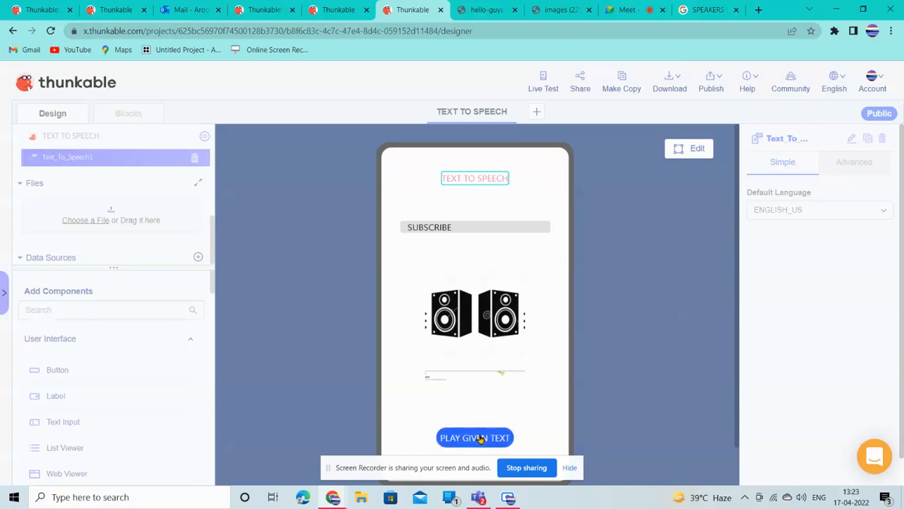